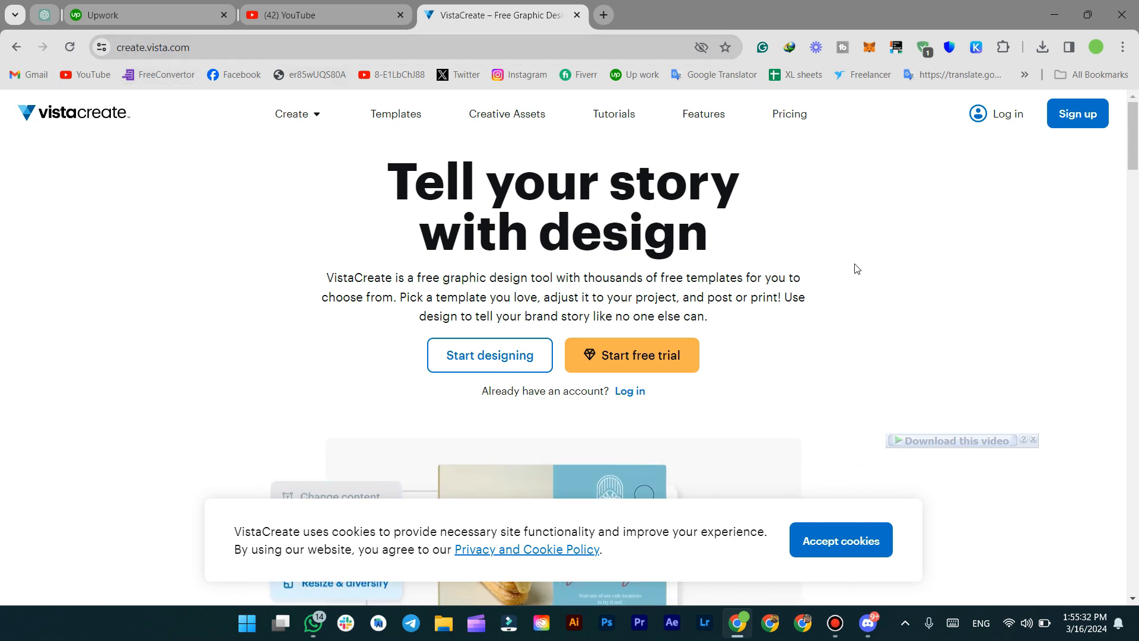
Step: Sign up for a free VistaCreate account using a Google account
click(1064, 118)
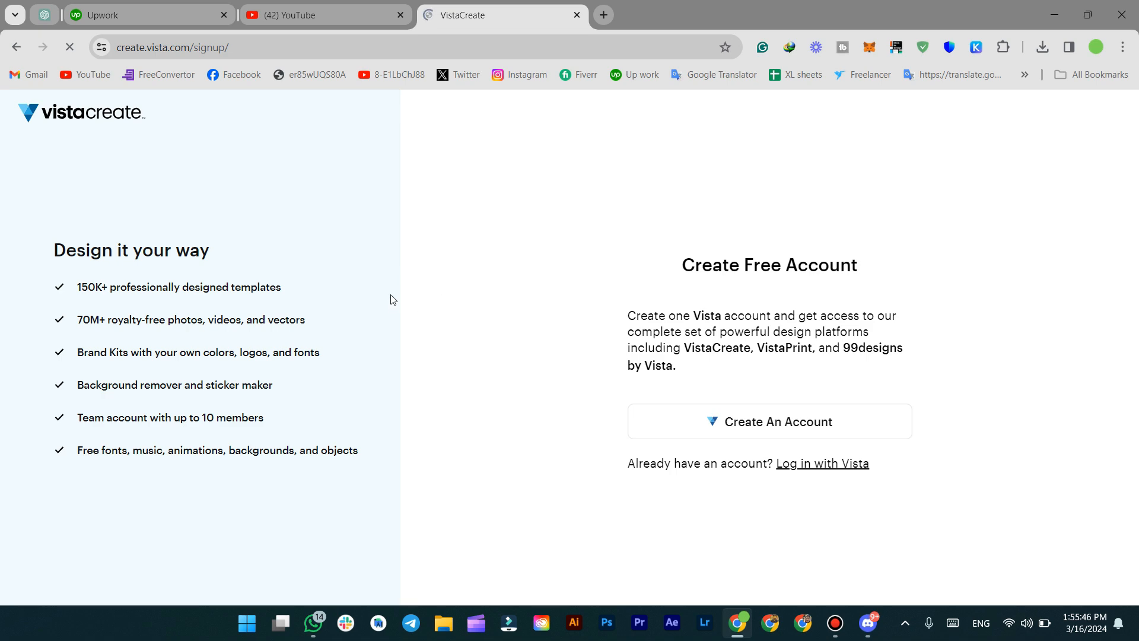
click(718, 424)
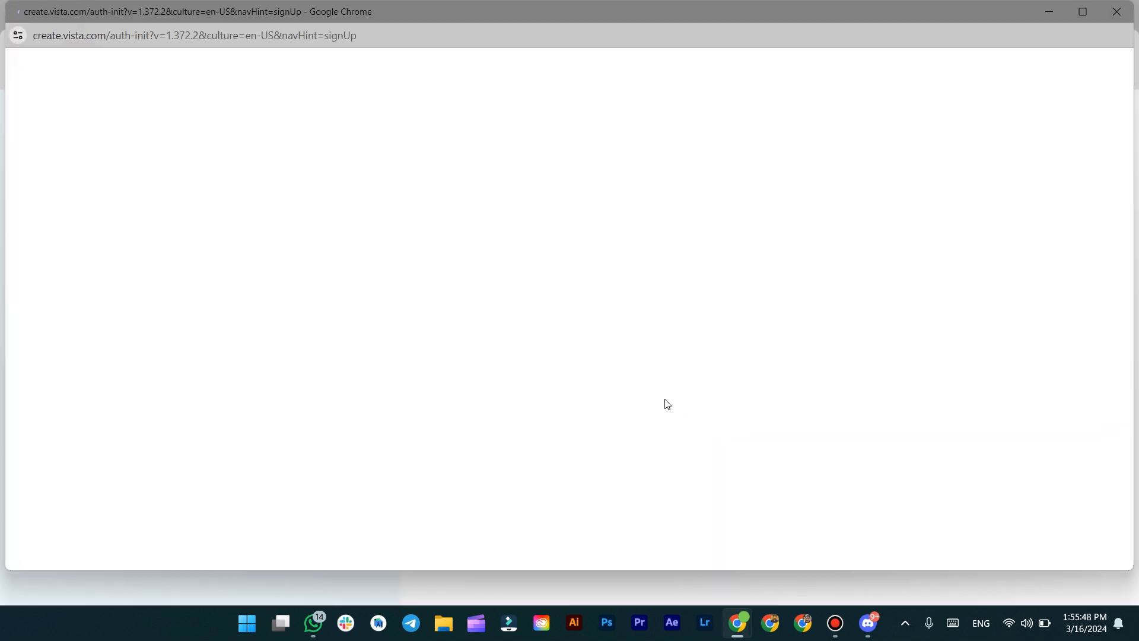
click(562, 232)
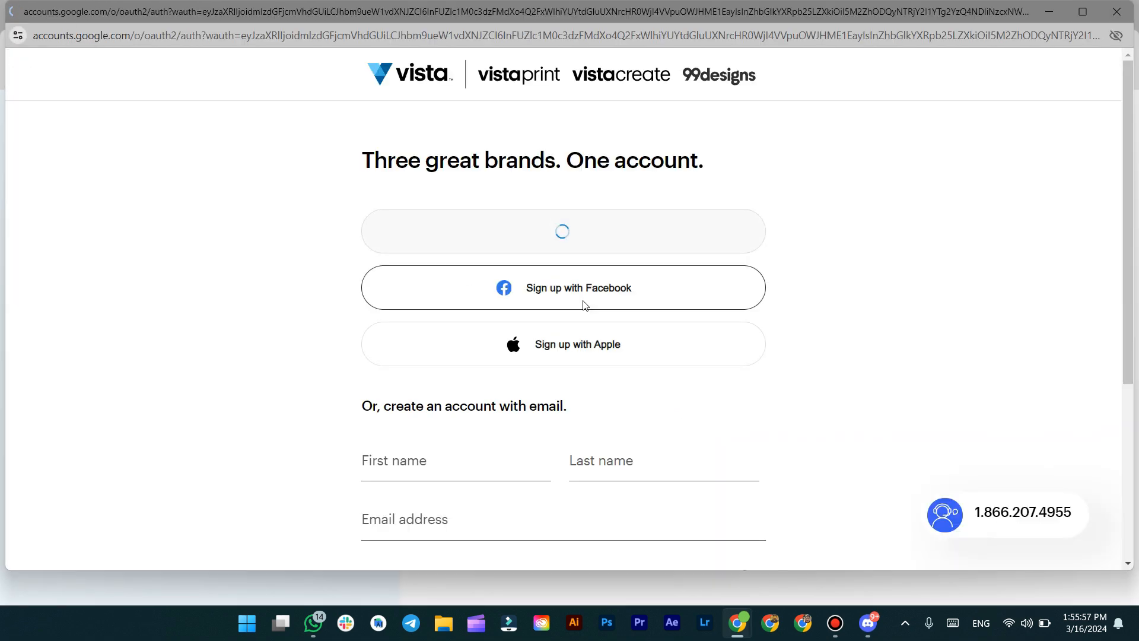
click(583, 303)
click(636, 403)
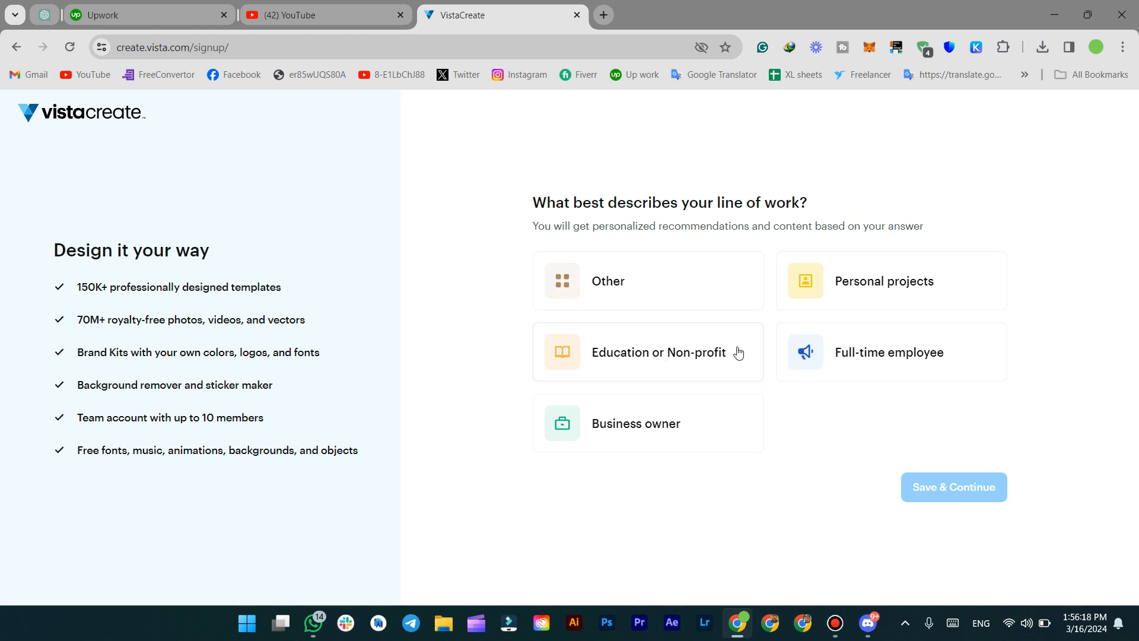
Step: Save Personal projects as the line of work and block the site's notifications
click(855, 288)
click(864, 336)
click(859, 288)
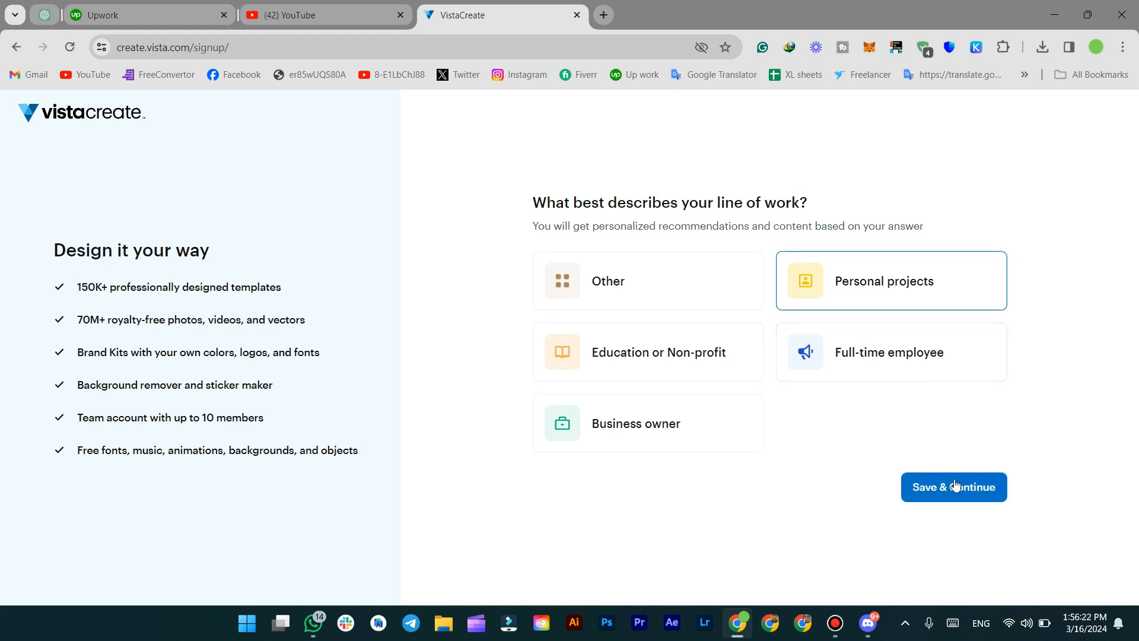
click(950, 485)
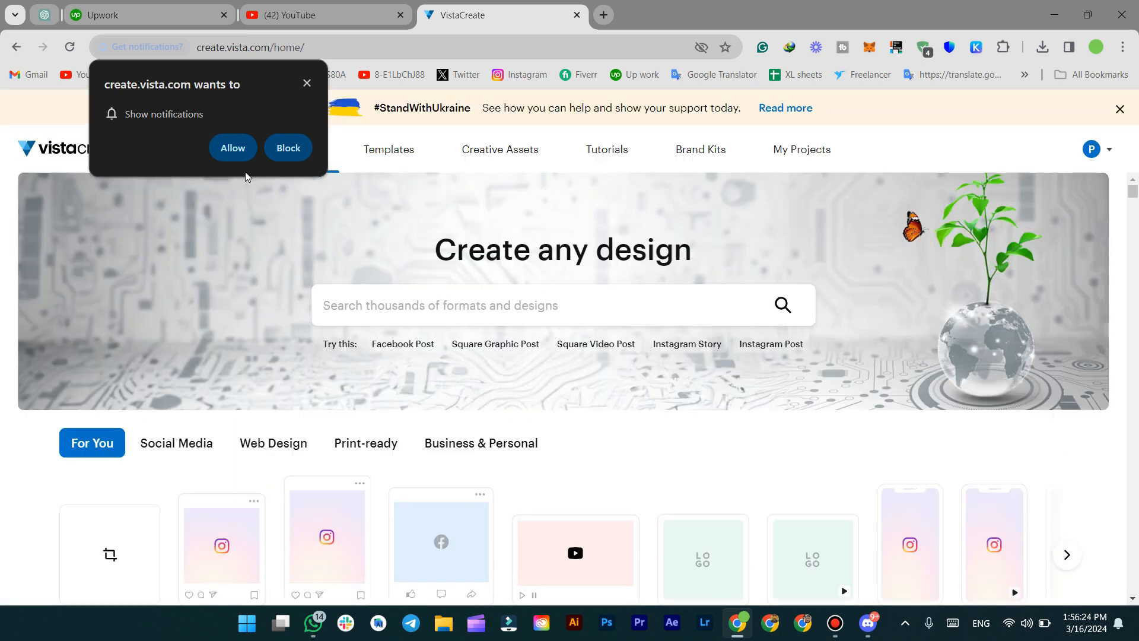
click(289, 151)
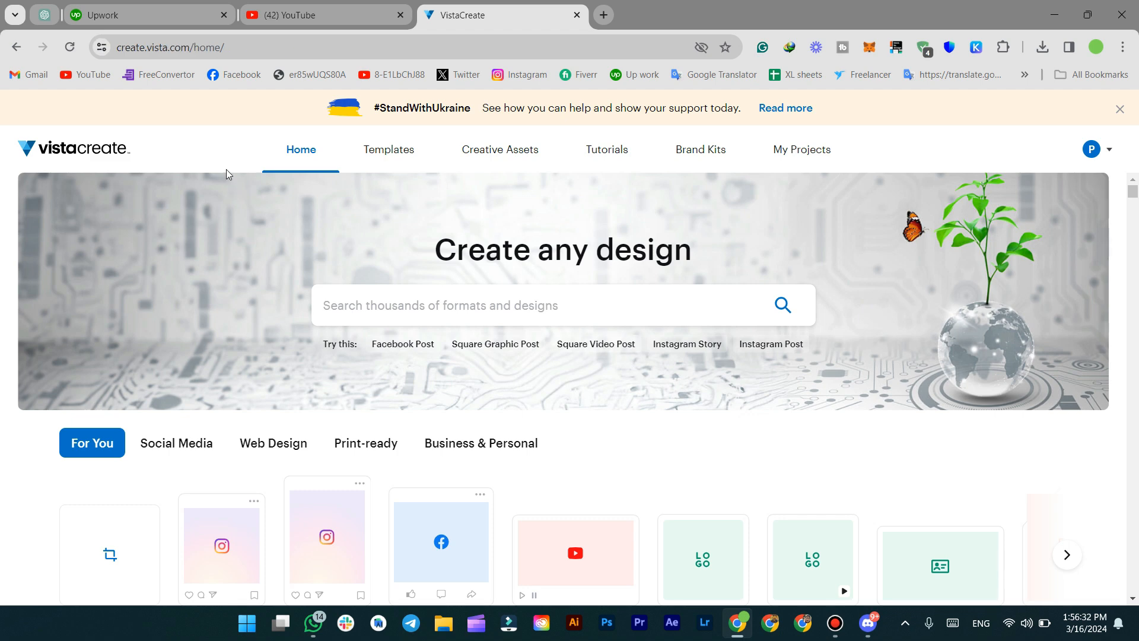
Step: Browse the home page's design formats and template categories, from Featured templates and Newest to Square Video Post and Facebook Post
scroll(437, 260, down, 1)
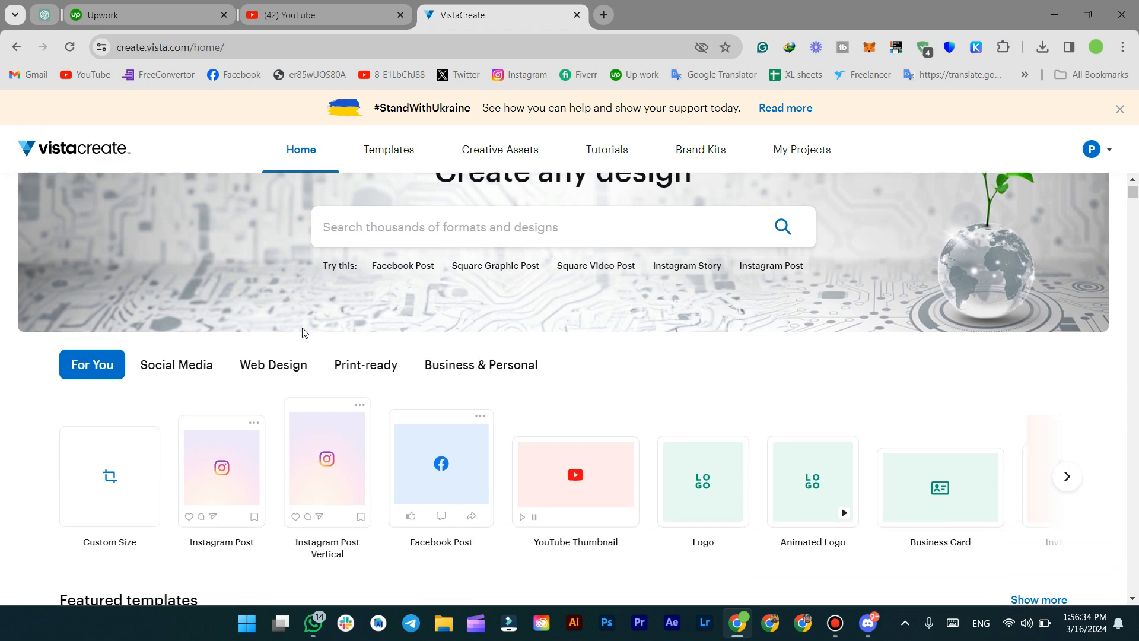
scroll(300, 330, down, 3)
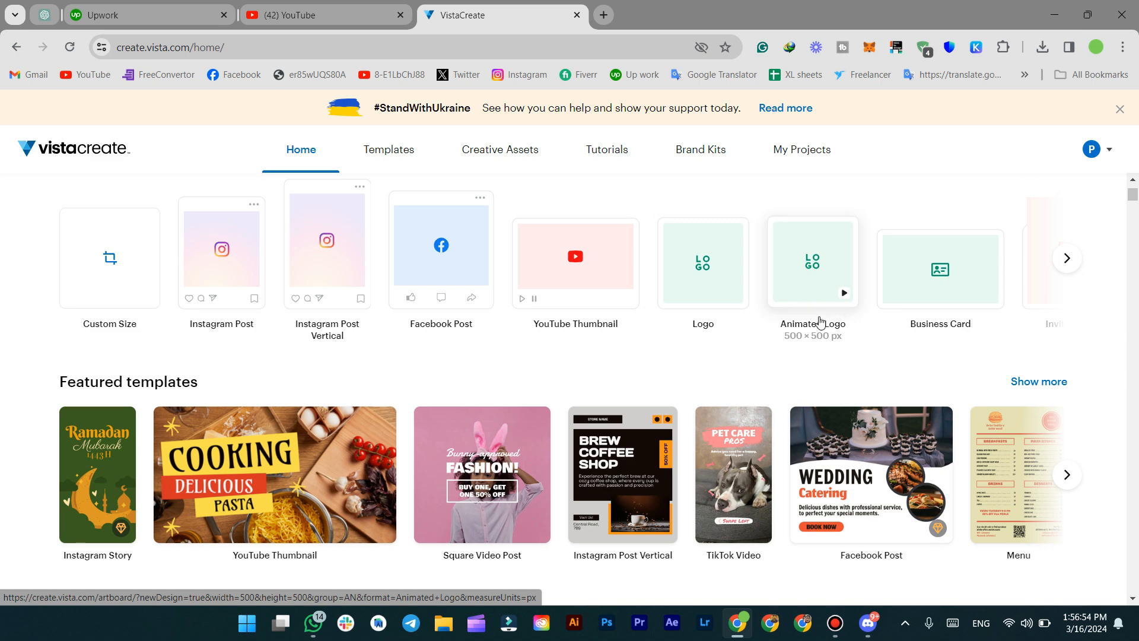
click(1067, 259)
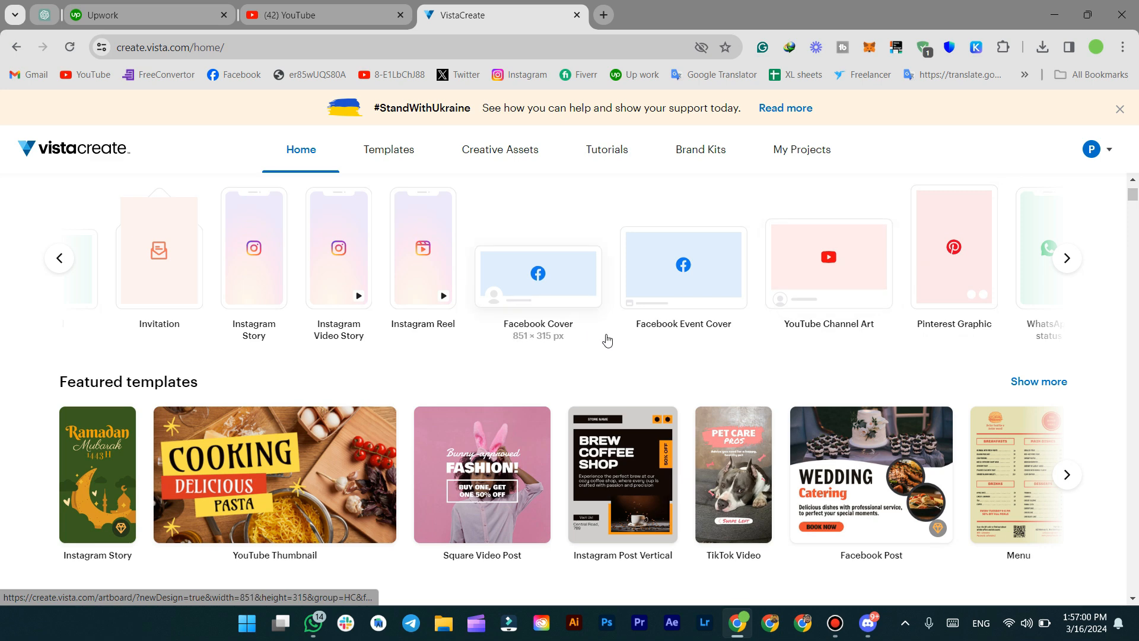
scroll(527, 389, down, 2)
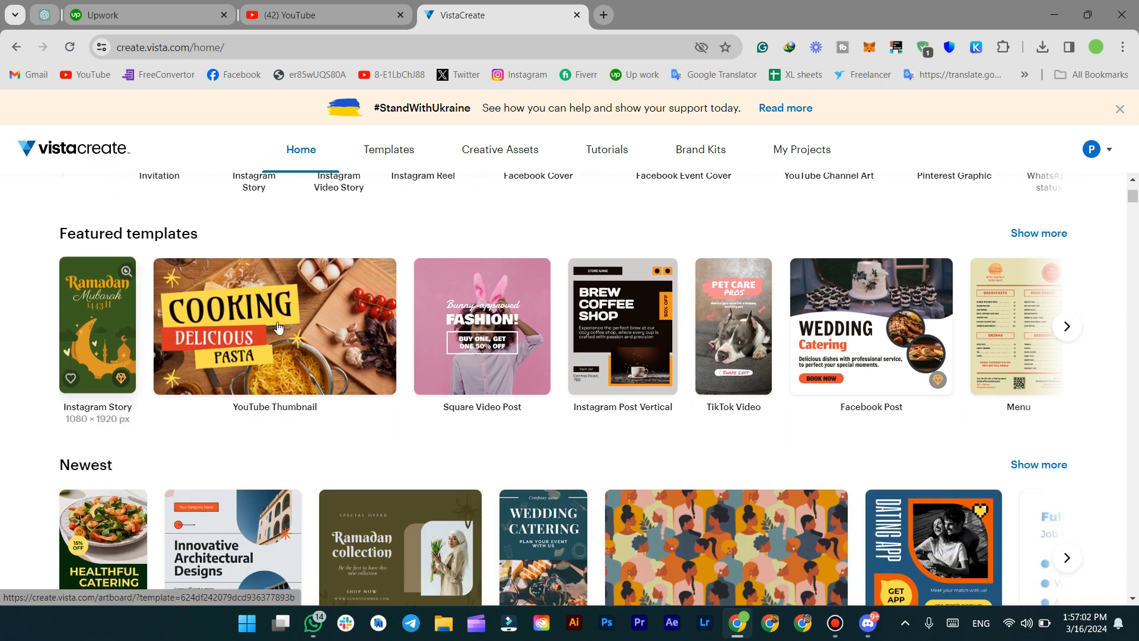
click(1077, 326)
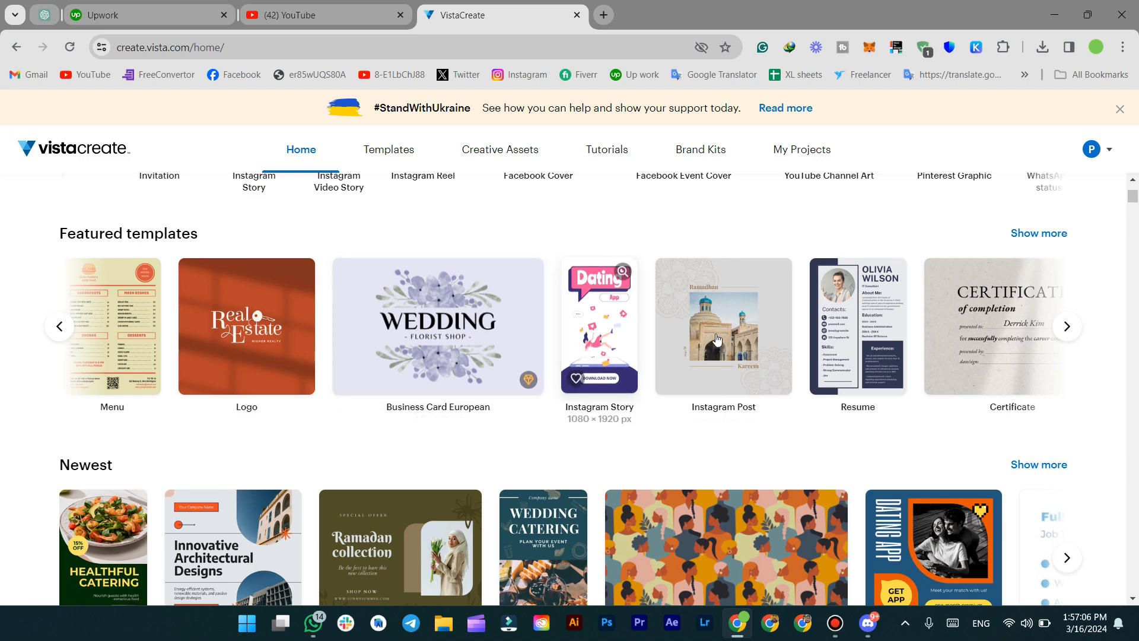
scroll(656, 354, down, 2)
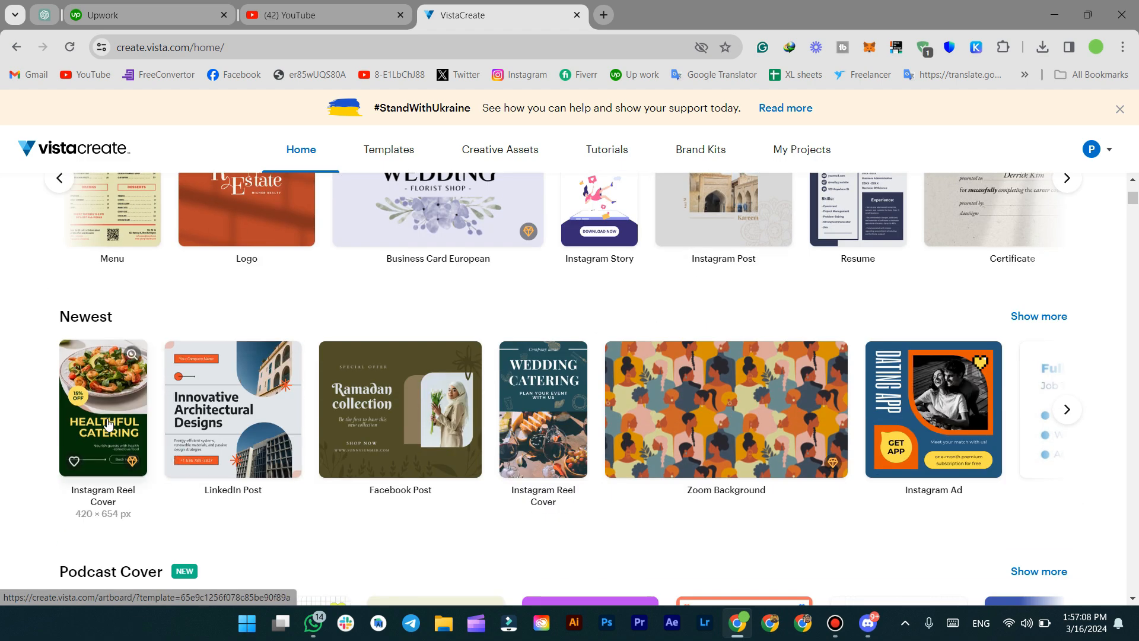
scroll(95, 422, down, 2)
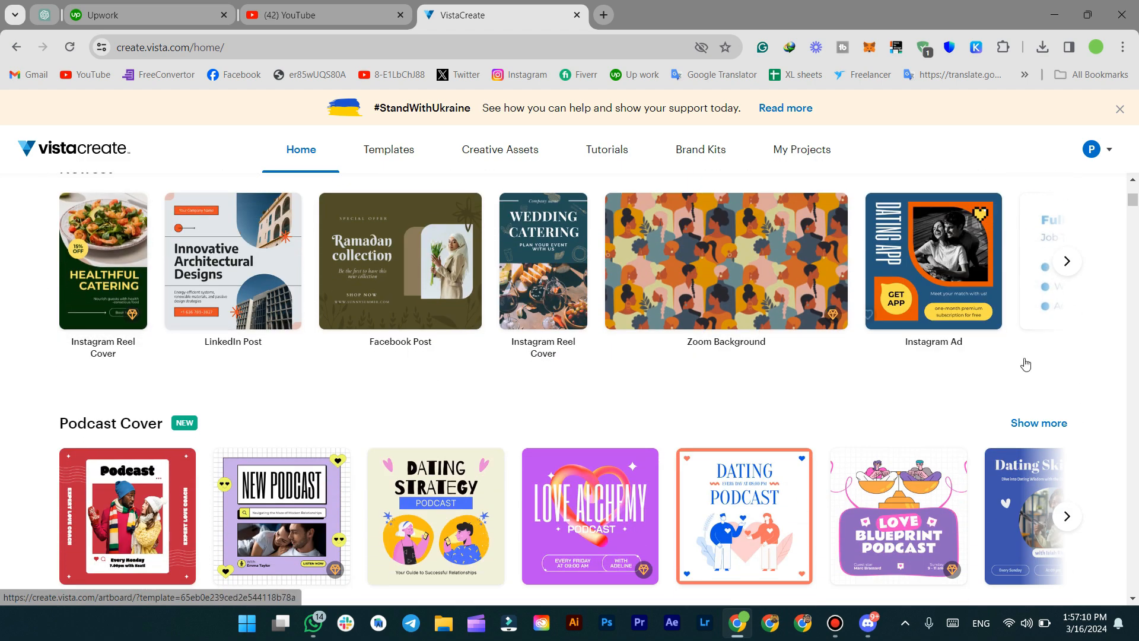
scroll(917, 387, down, 2)
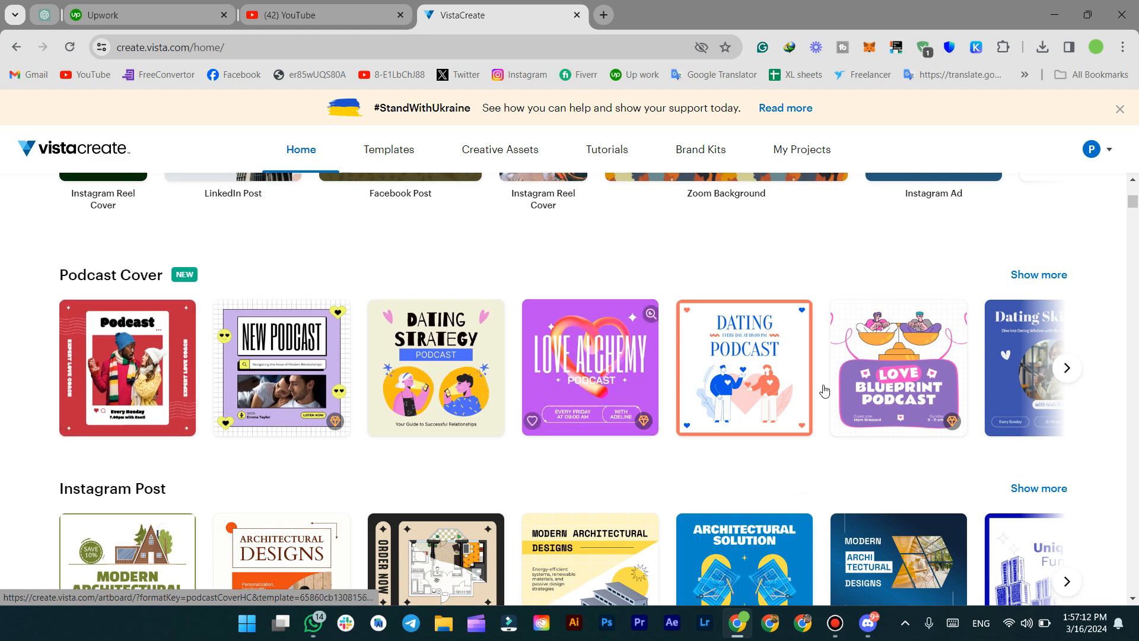
scroll(95, 391, down, 2)
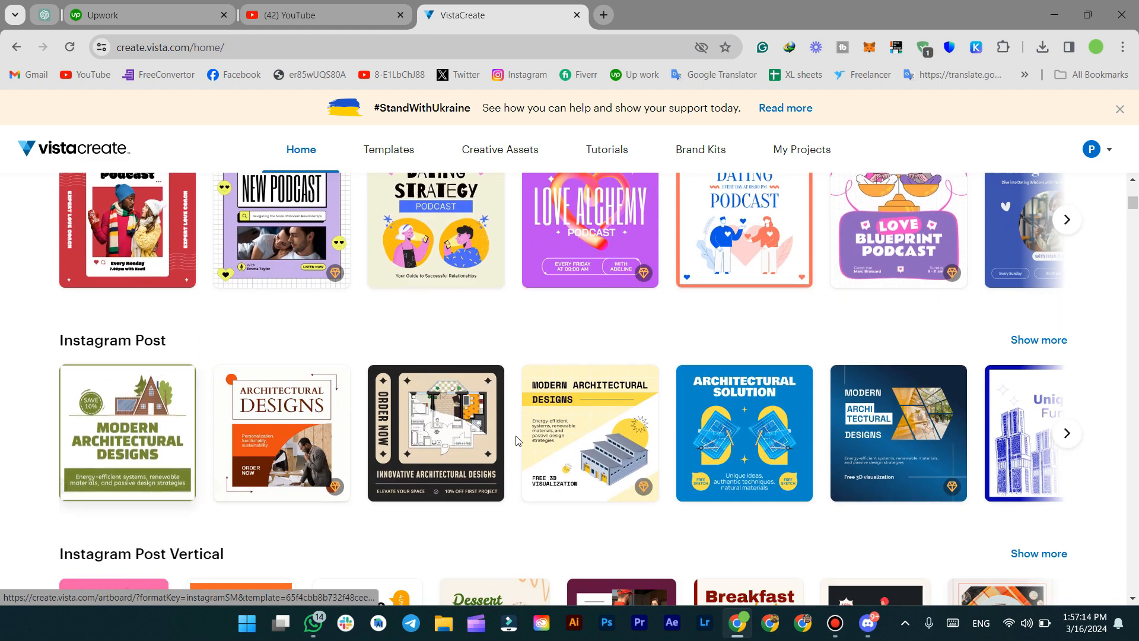
scroll(356, 416, down, 3)
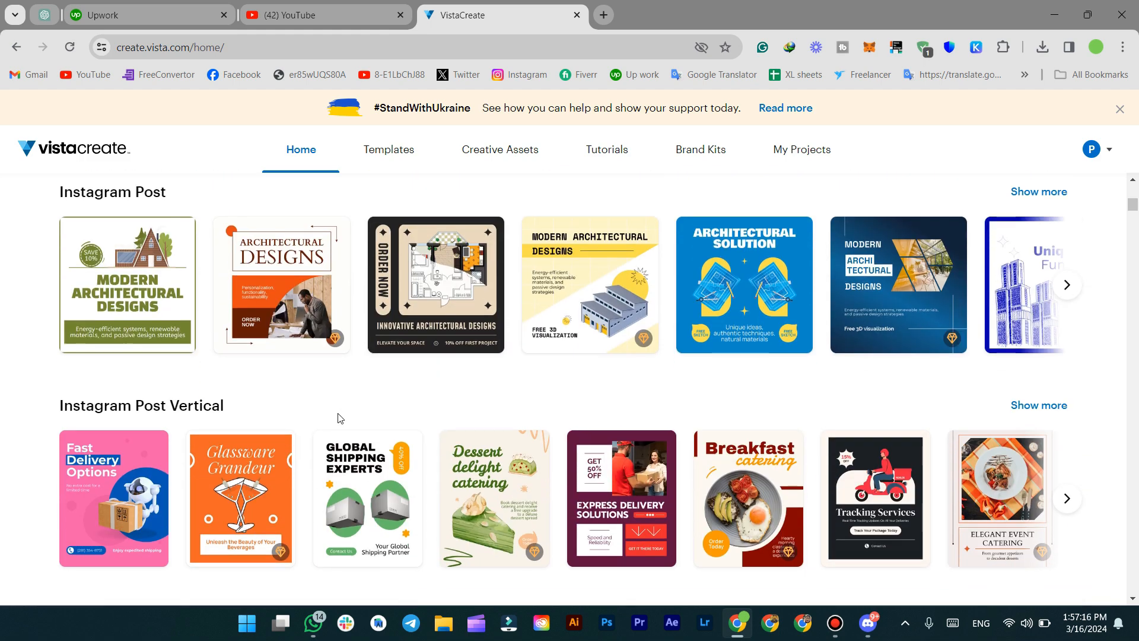
scroll(239, 460, down, 3)
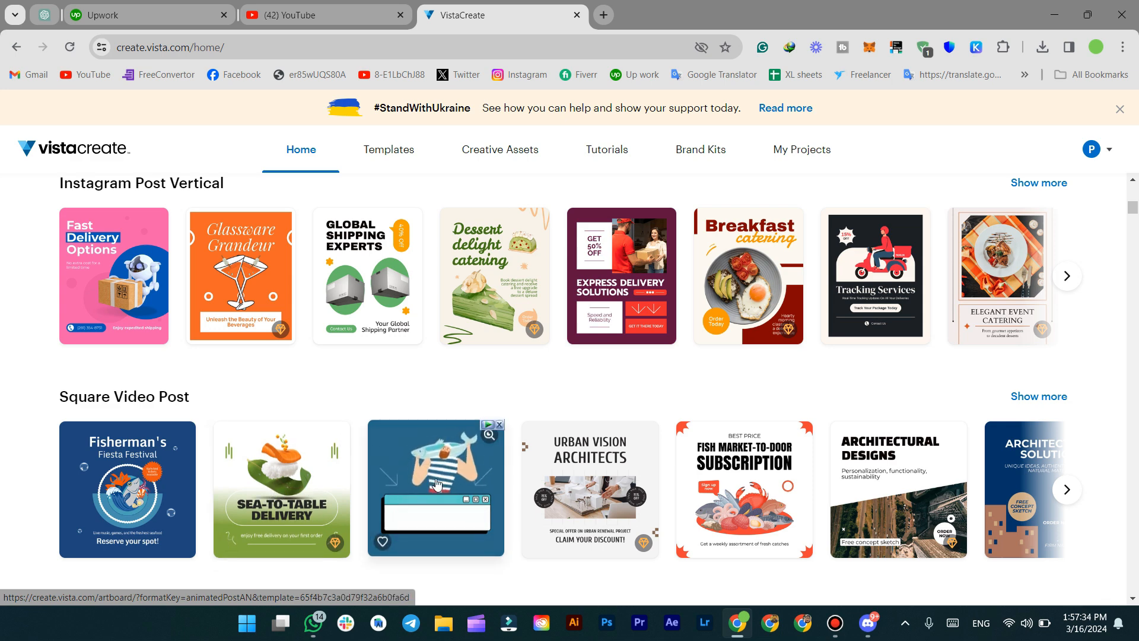
scroll(432, 484, down, 2)
scroll(229, 460, down, 1)
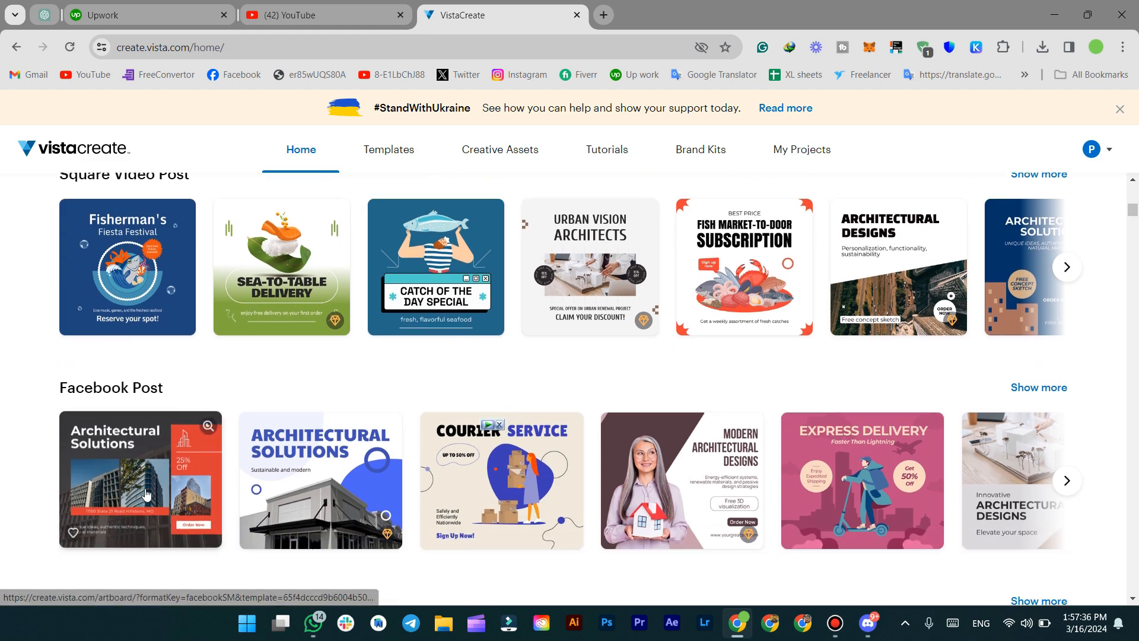
scroll(499, 476, up, 12)
scroll(495, 475, up, 6)
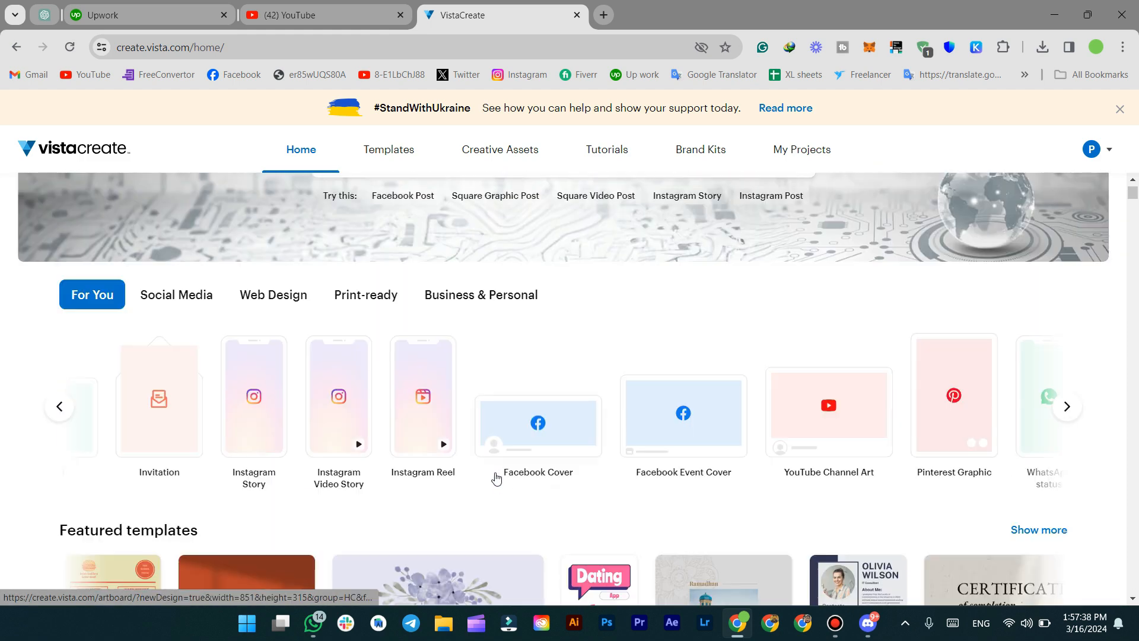
Step: Start a blank Instagram Post design and dismiss the background remover promotion, the guided tour and the export options
scroll(493, 475, down, 1)
scroll(214, 452, down, 2)
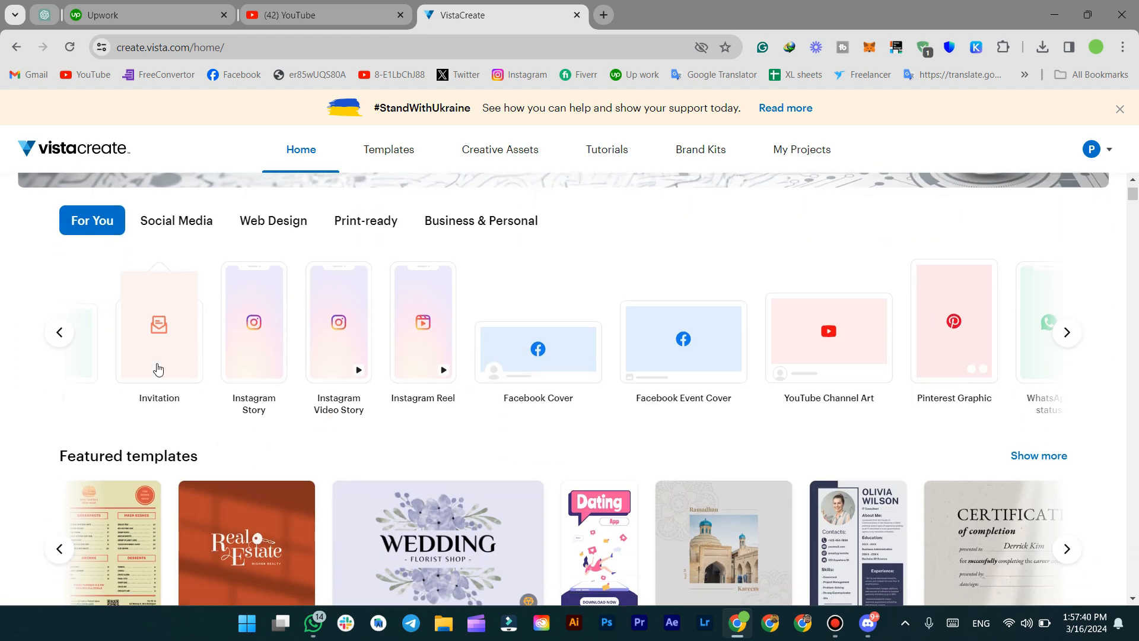
click(59, 333)
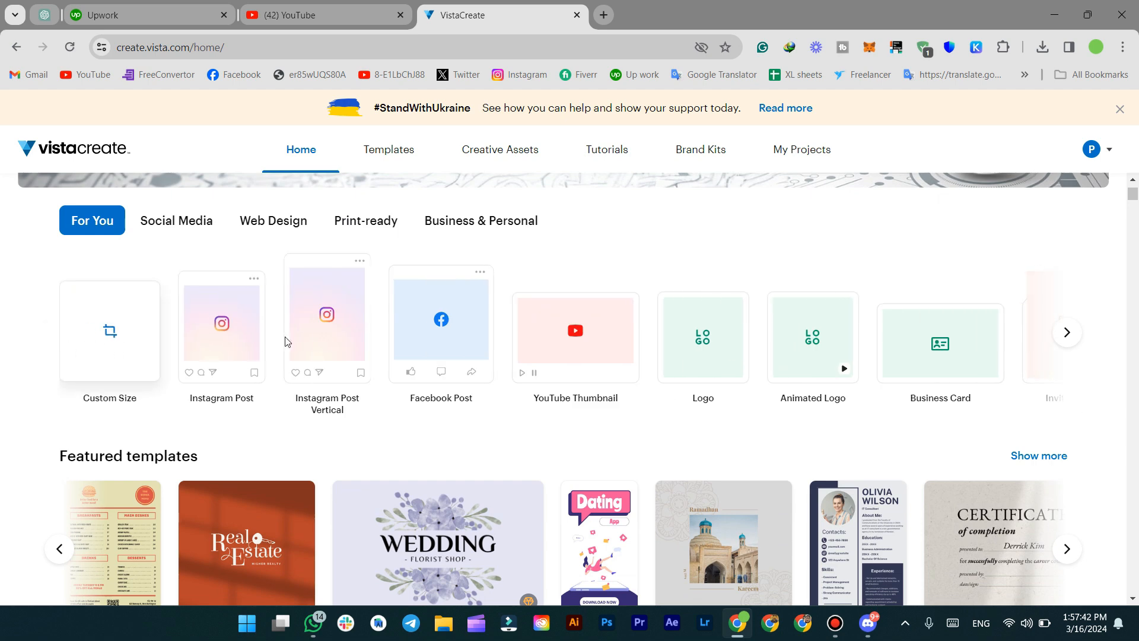
click(224, 330)
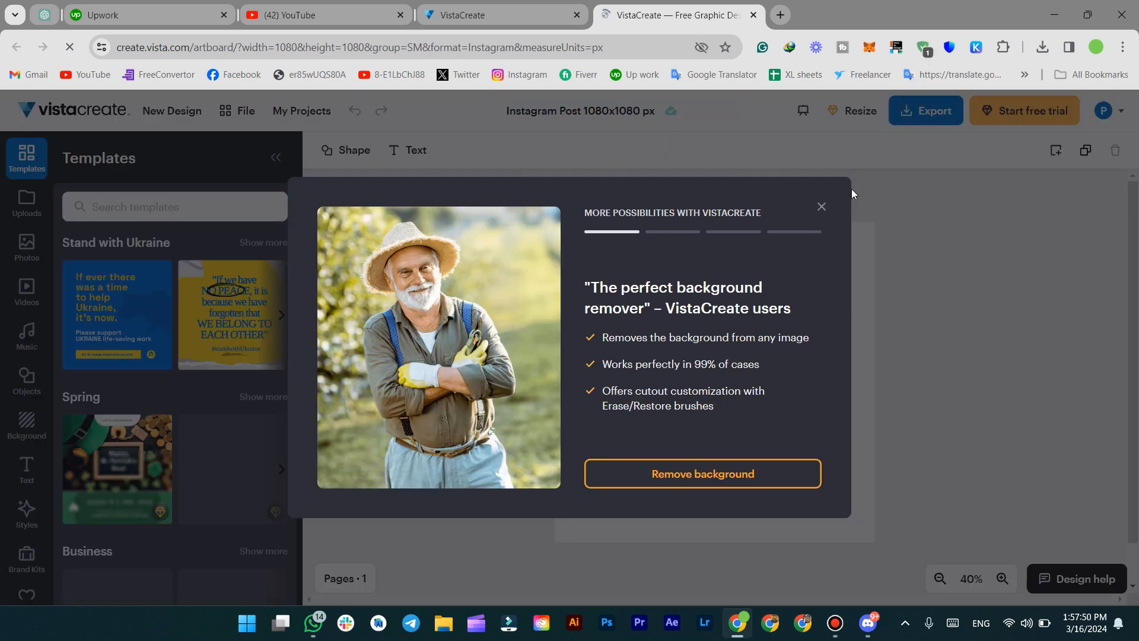
click(822, 207)
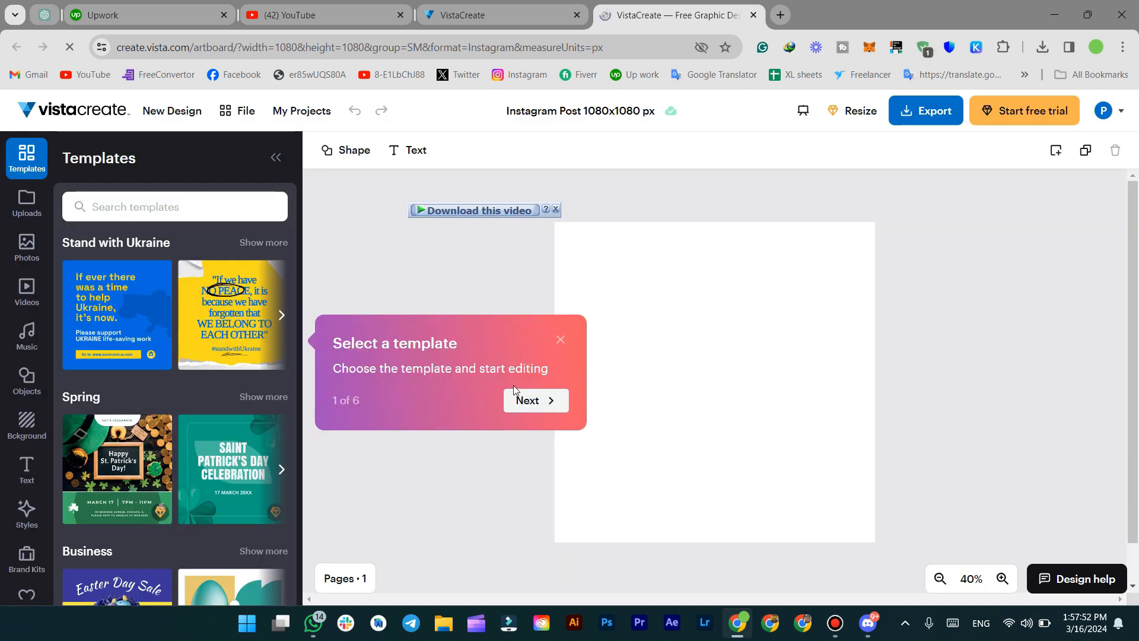
click(560, 340)
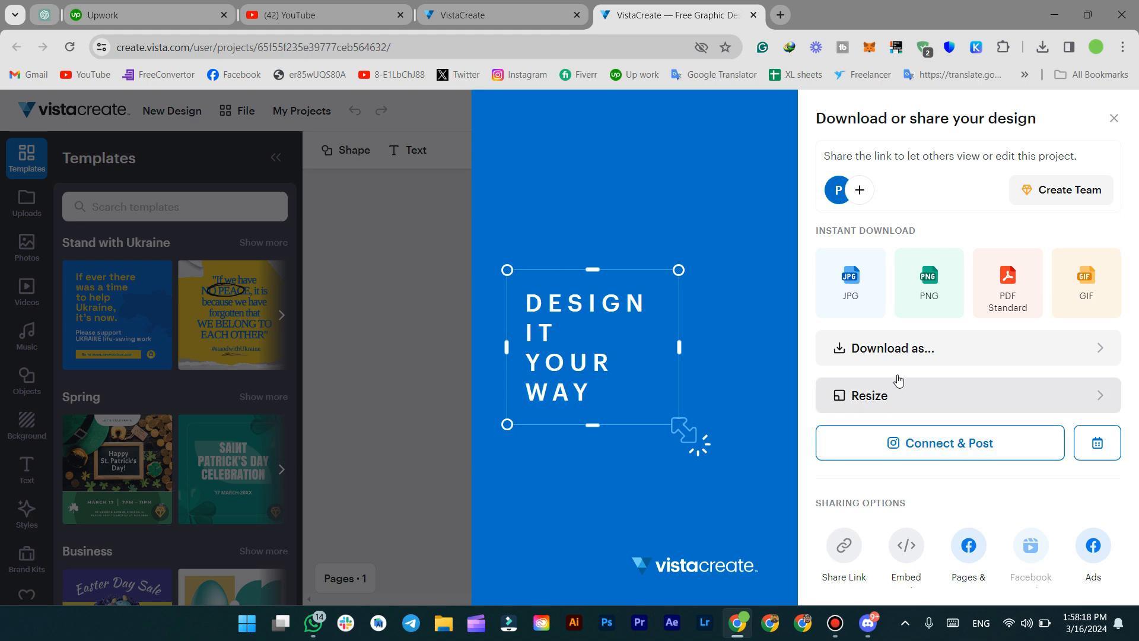
click(429, 277)
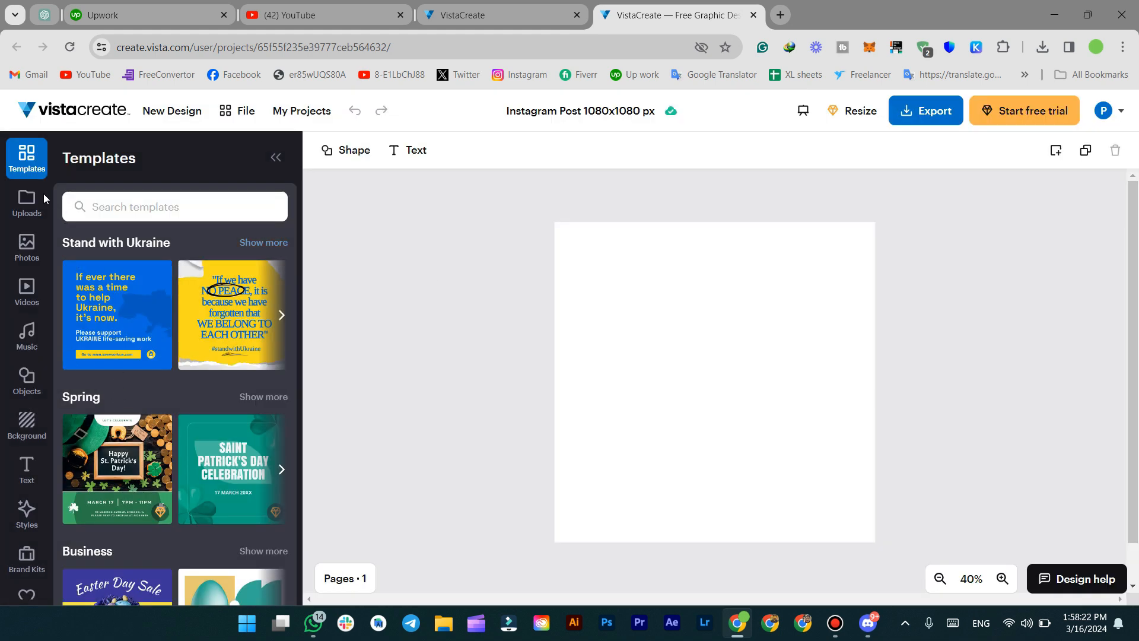
Step: Apply the Easter Decor template from the Black & White category to the blank canvas
scroll(158, 418, down, 3)
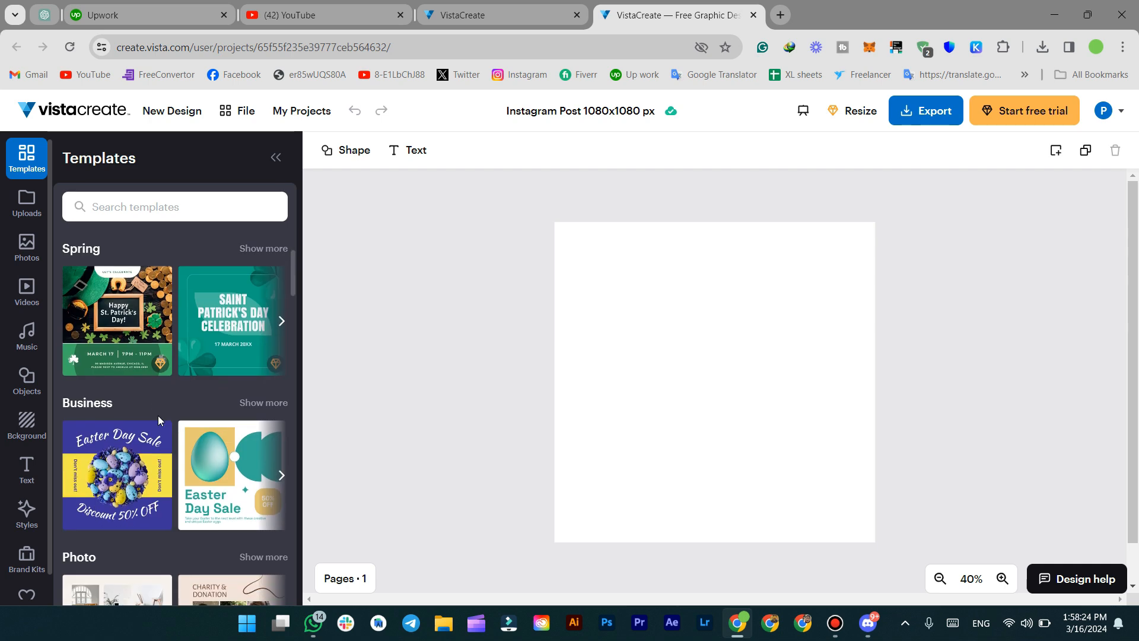
scroll(158, 418, down, 5)
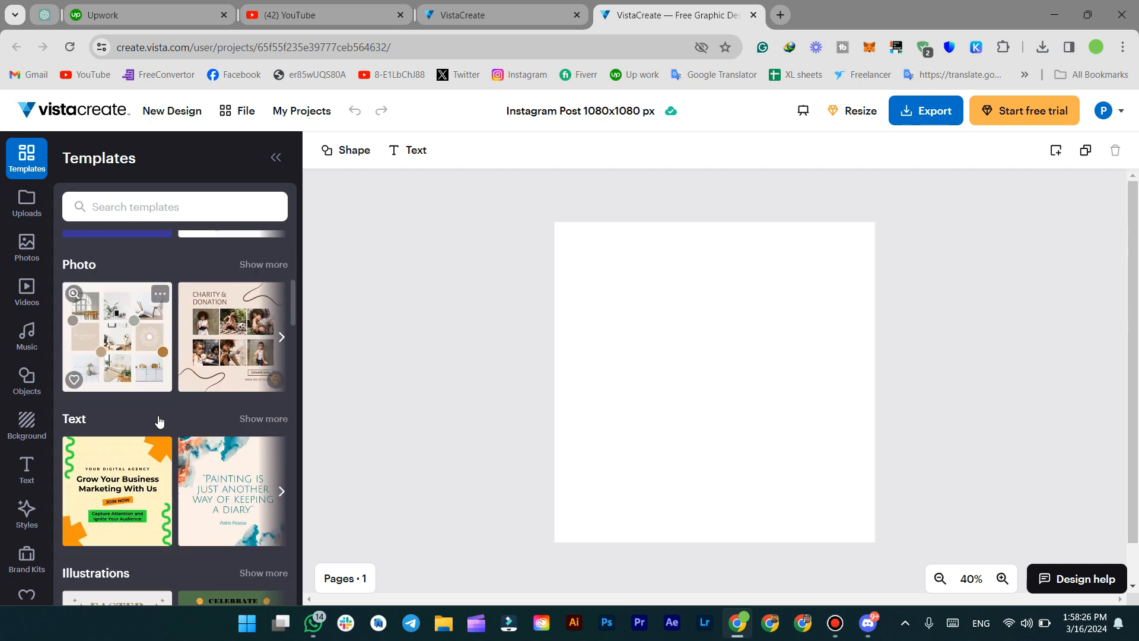
scroll(159, 422, down, 6)
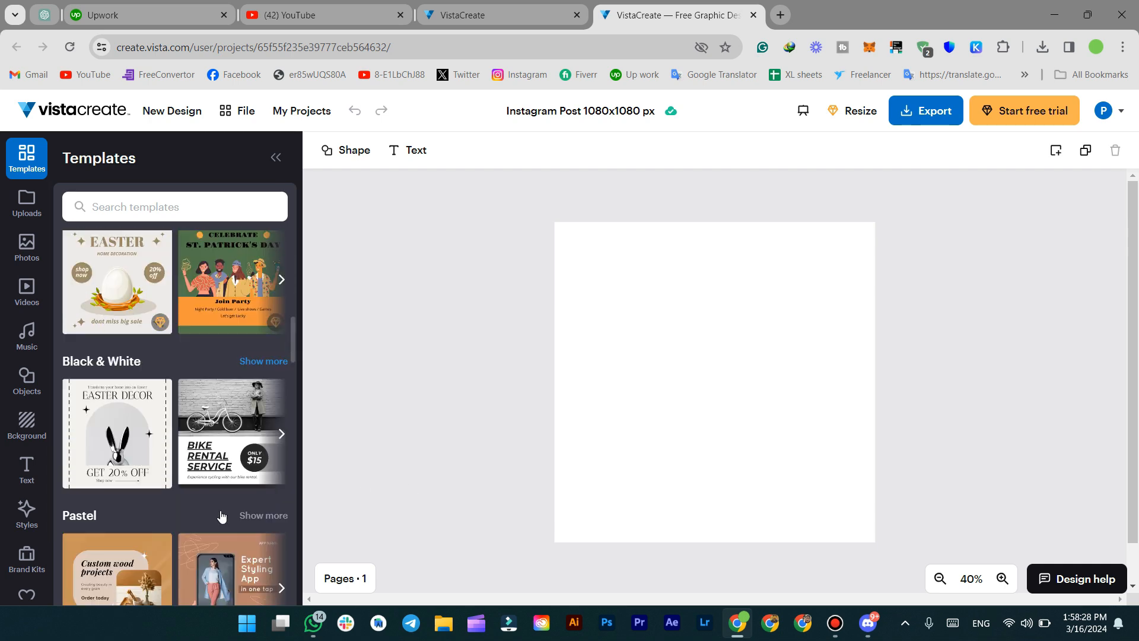
scroll(222, 516, down, 1)
drag(113, 350, 715, 371)
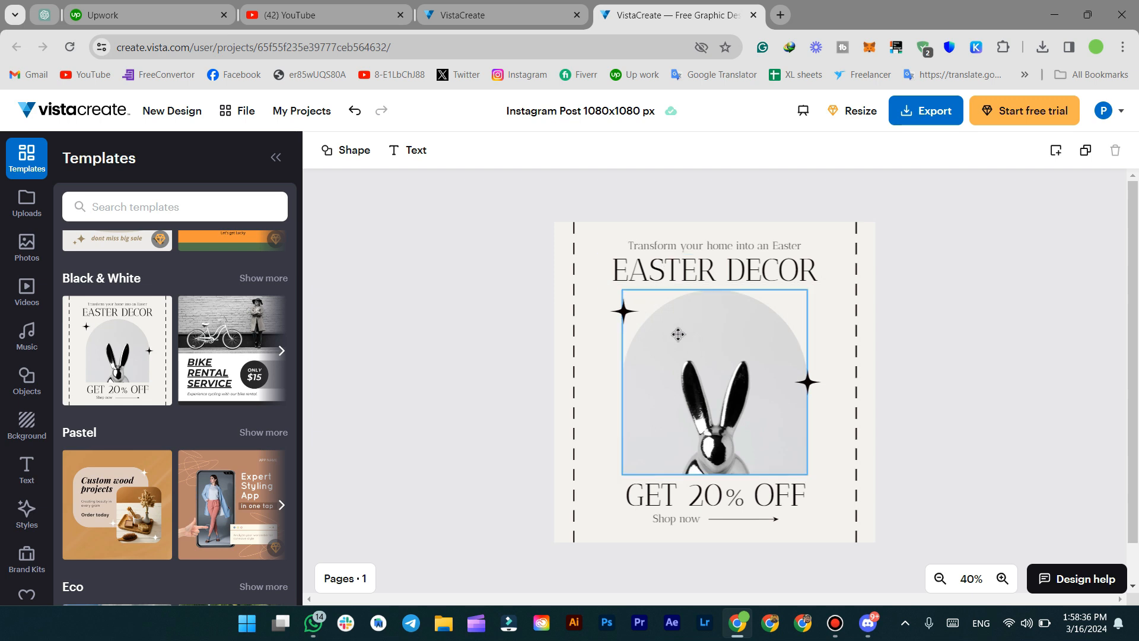
Step: Check the text editing options of the EASTER DECOR heading and clear the selection
click(627, 353)
click(700, 279)
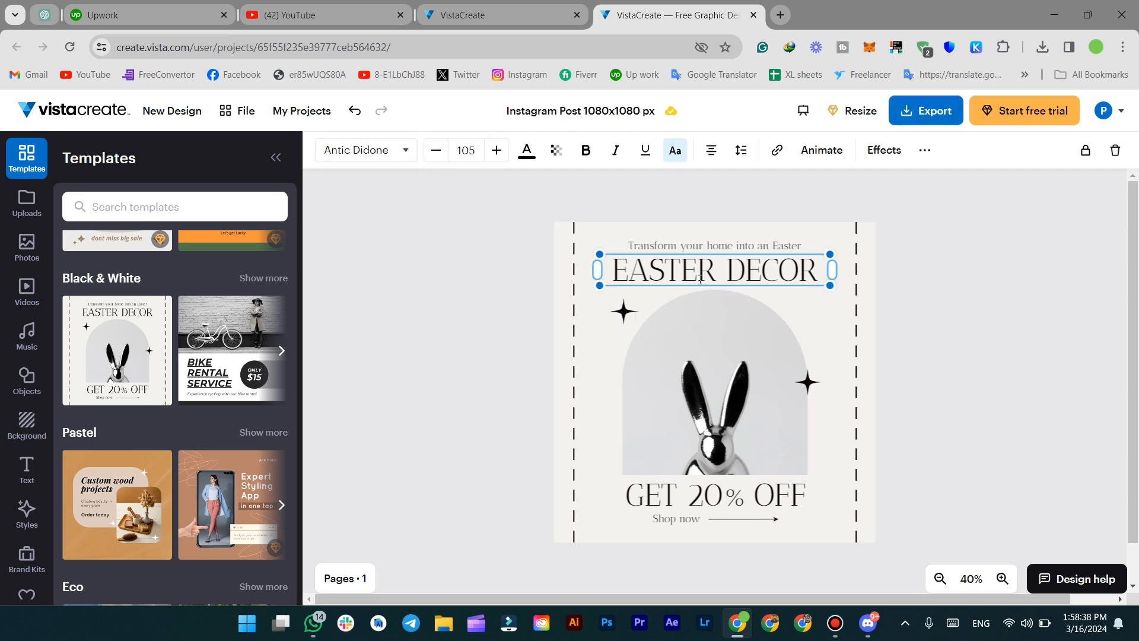
click(464, 249)
scroll(107, 415, down, 3)
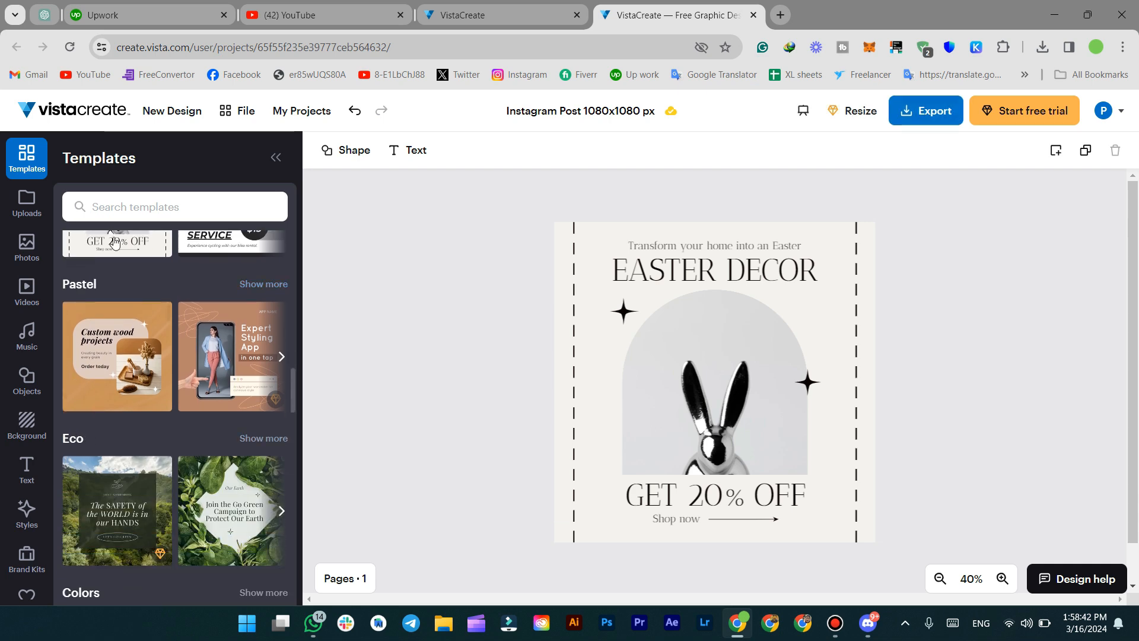
Step: Place the trending stock photo of the woman seated against a beige background into the design's arched image frame
click(28, 205)
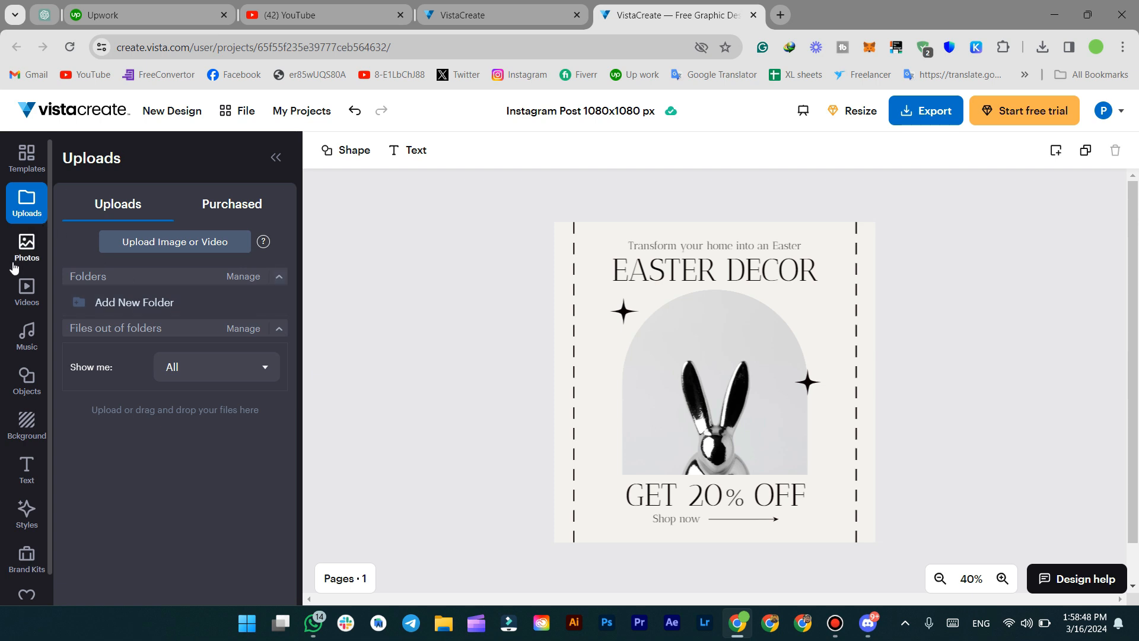
click(26, 249)
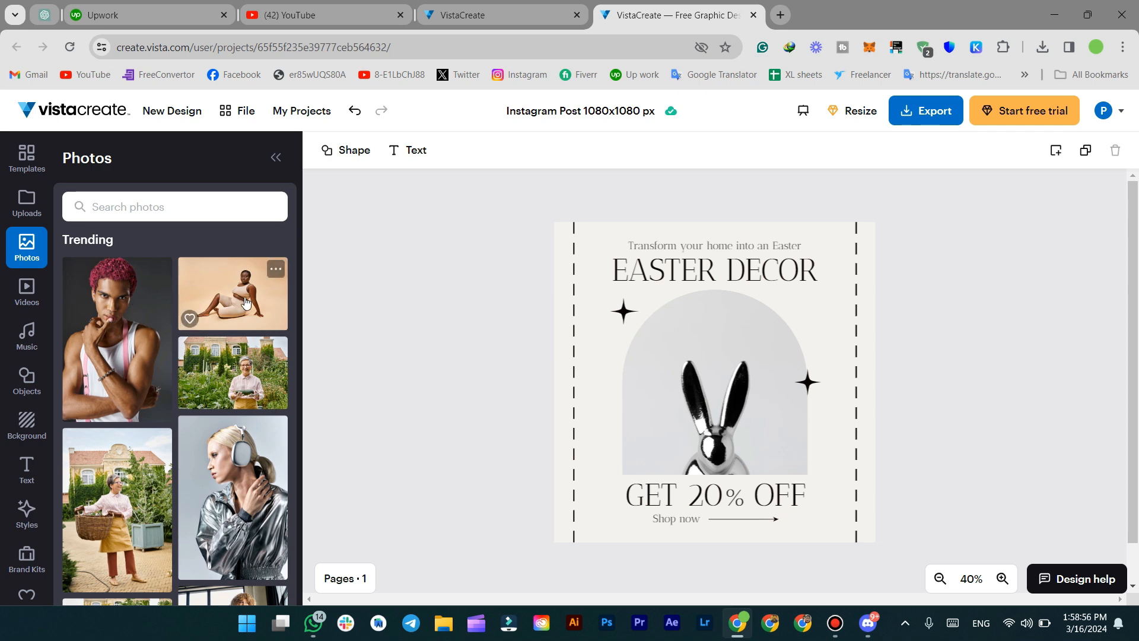
drag(223, 307, 717, 415)
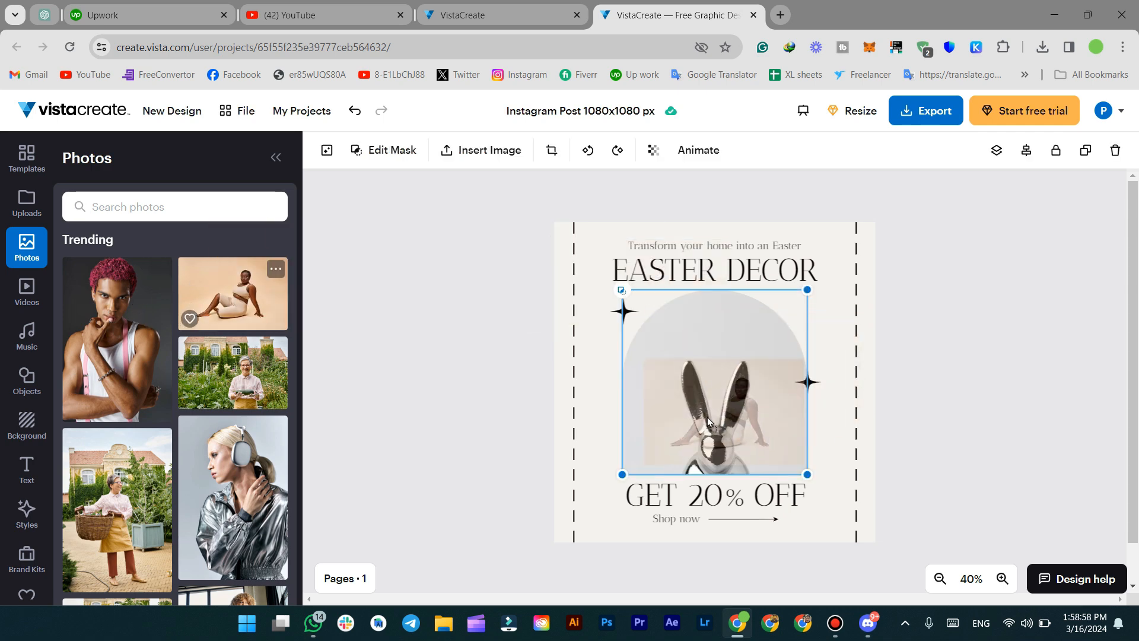
Step: Try the trending photos of the pink-haired man and the blonde woman with headphones in the arched image frame
click(489, 358)
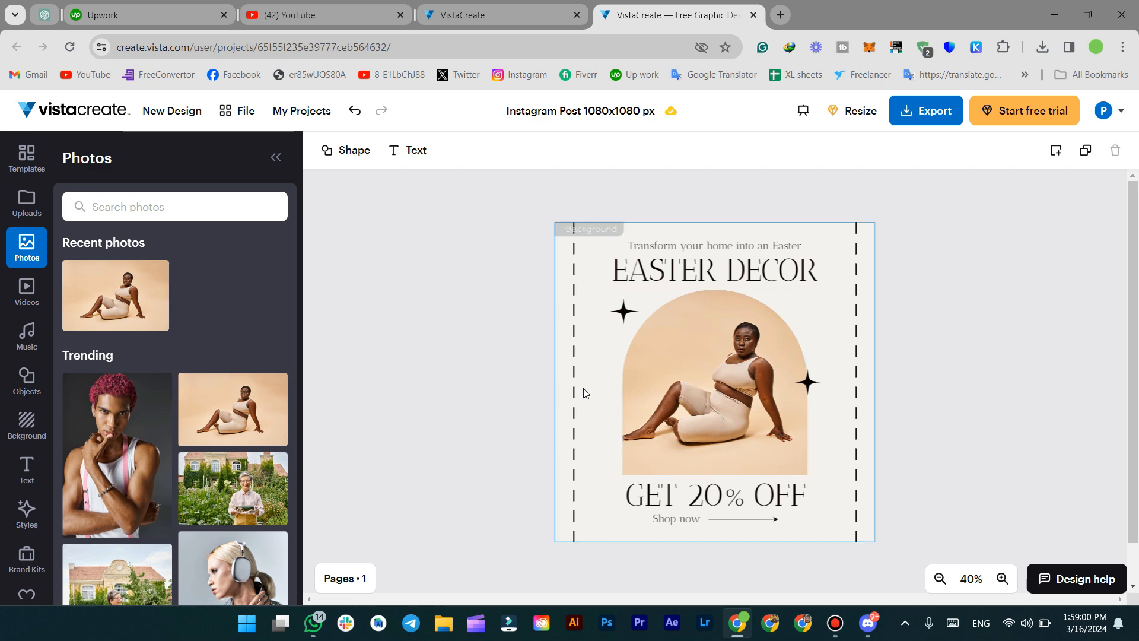
drag(121, 419, 700, 379)
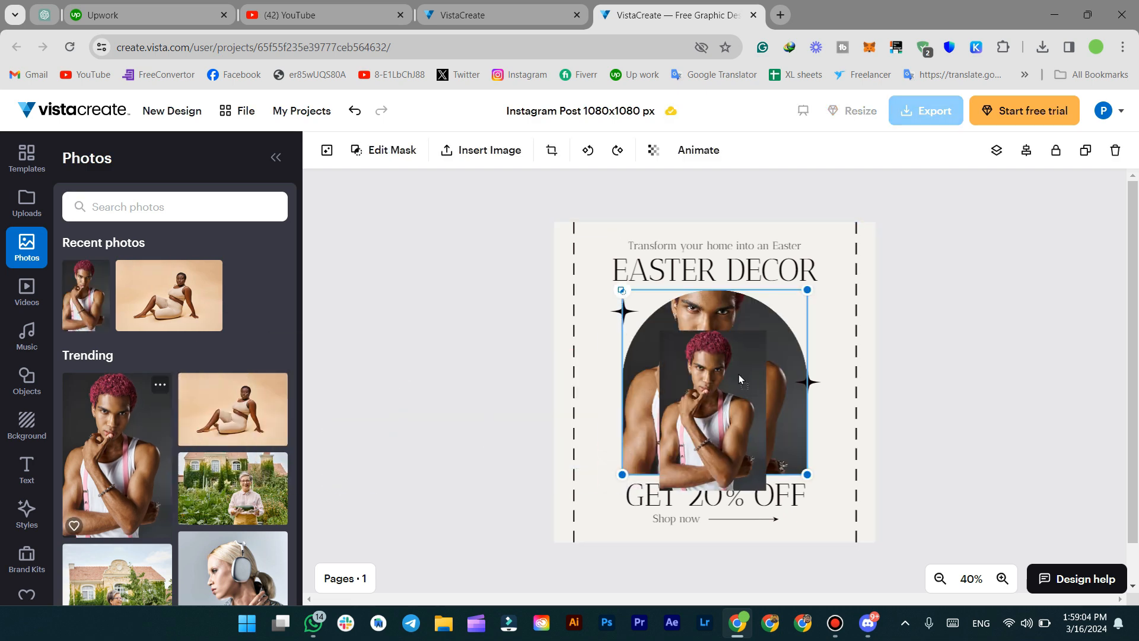
scroll(240, 428, down, 4)
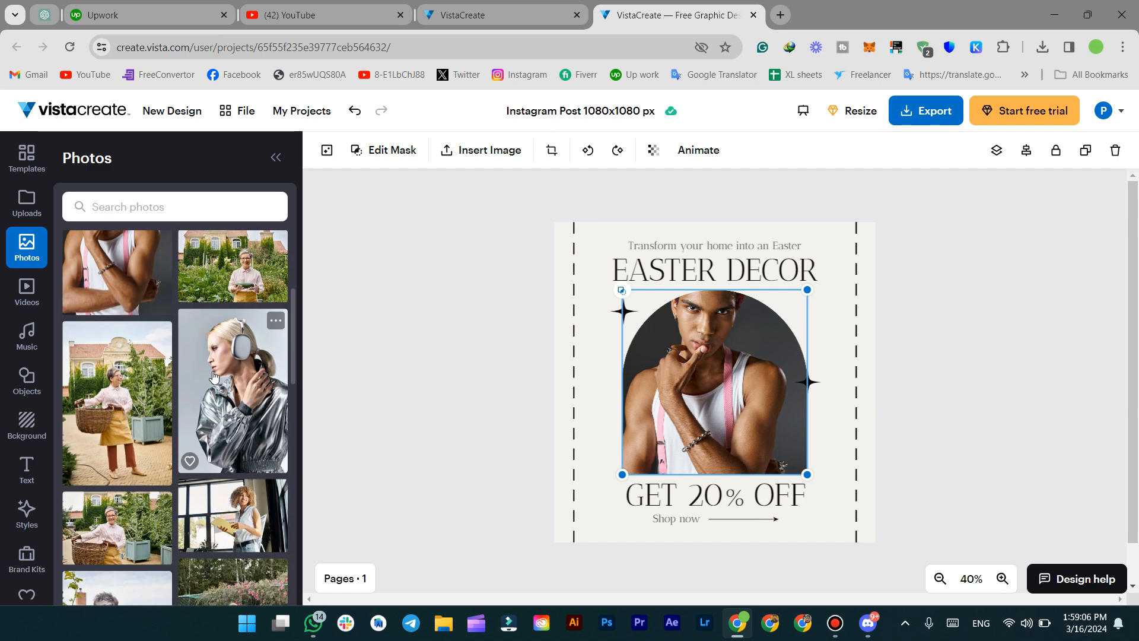
drag(213, 377, 692, 383)
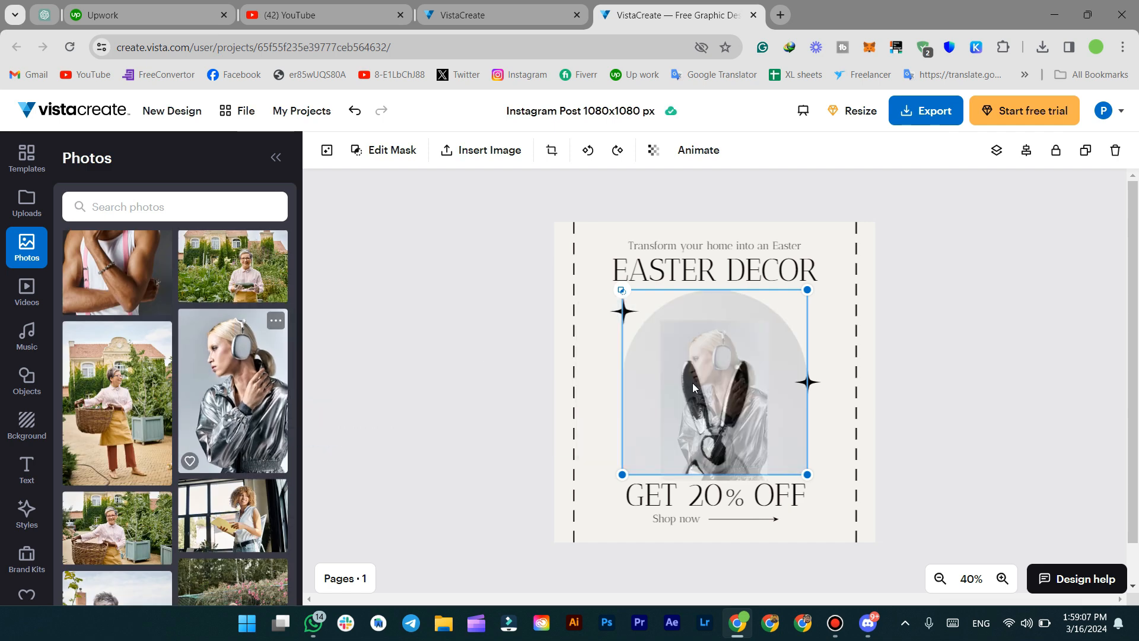
Step: Place the trending photo of the standing woman holding a wicker basket into the arched frame and clear the selection
drag(119, 385, 782, 376)
click(461, 357)
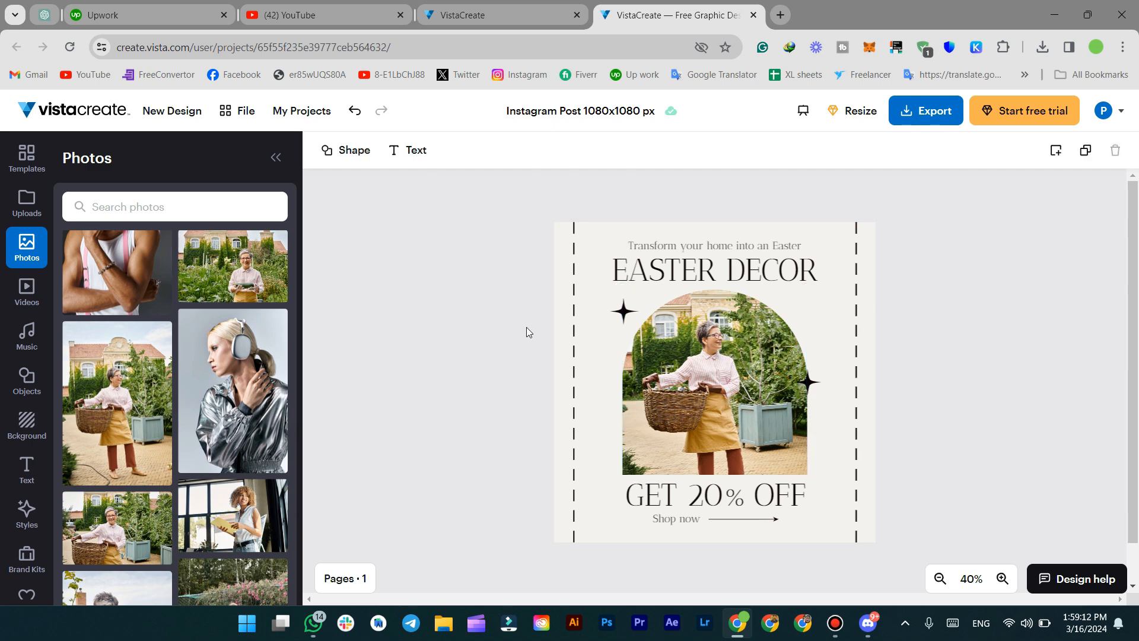
Step: Export the design as a PNG and save it to the Desktop as Instagram Post 1080x1080 px.png
click(931, 112)
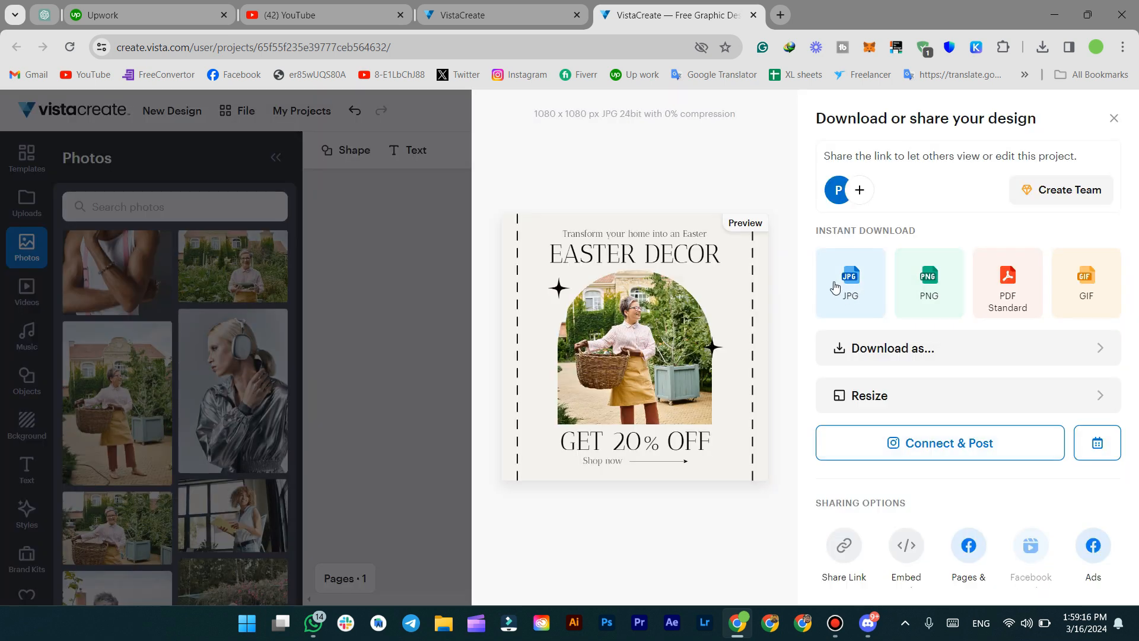
click(912, 289)
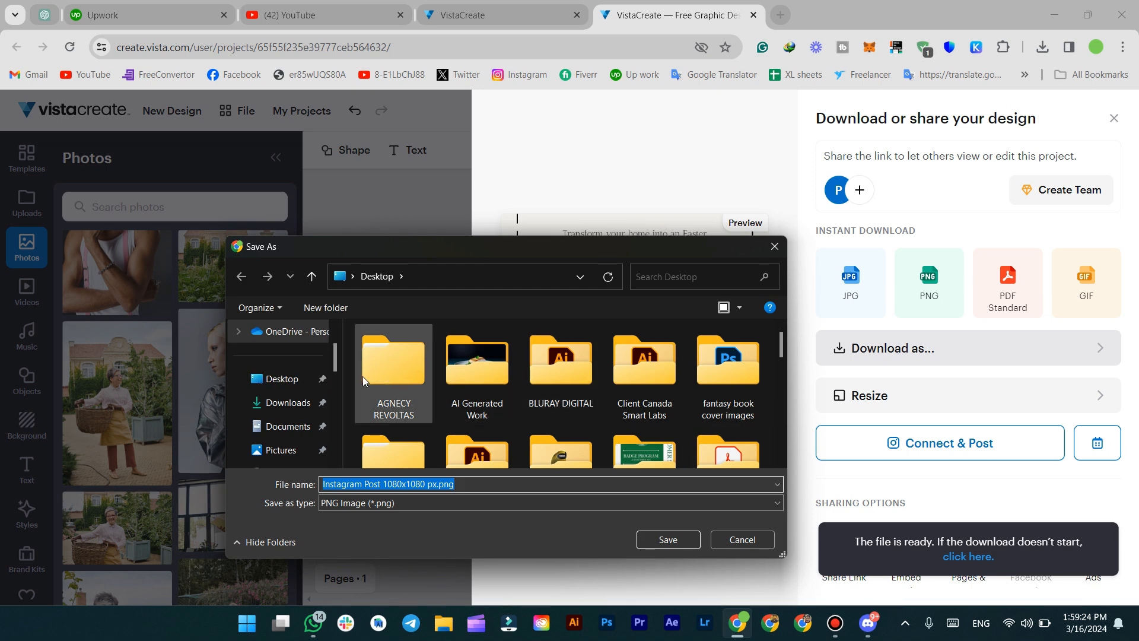
click(279, 383)
click(661, 543)
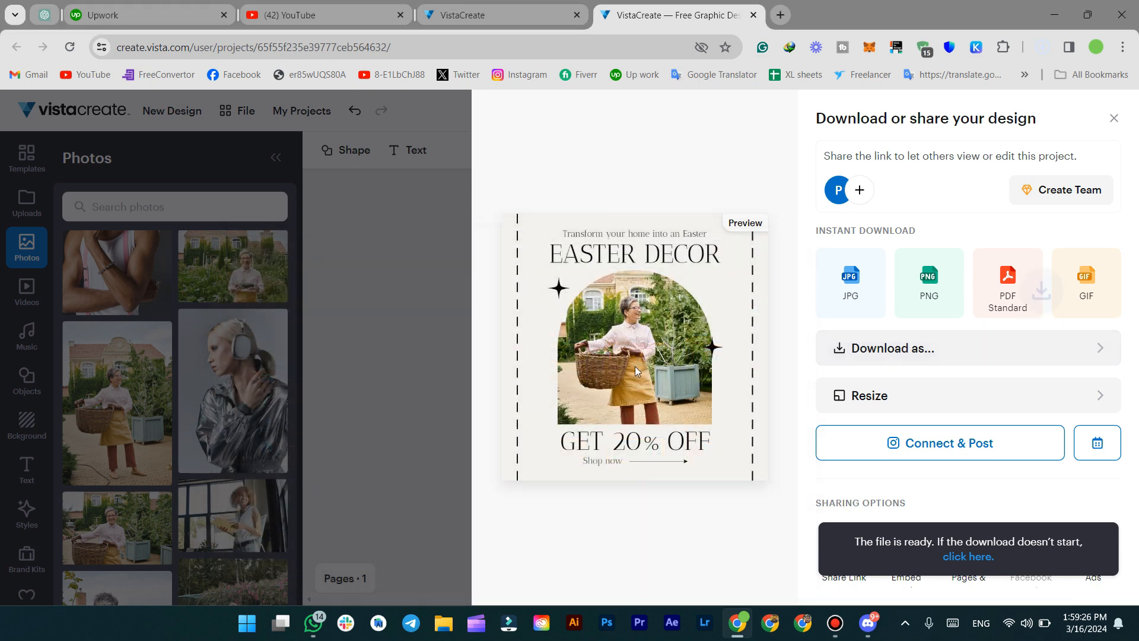
Step: Open the downloaded PNG to inspect its quality up close, and return to the design without the export options
click(1029, 84)
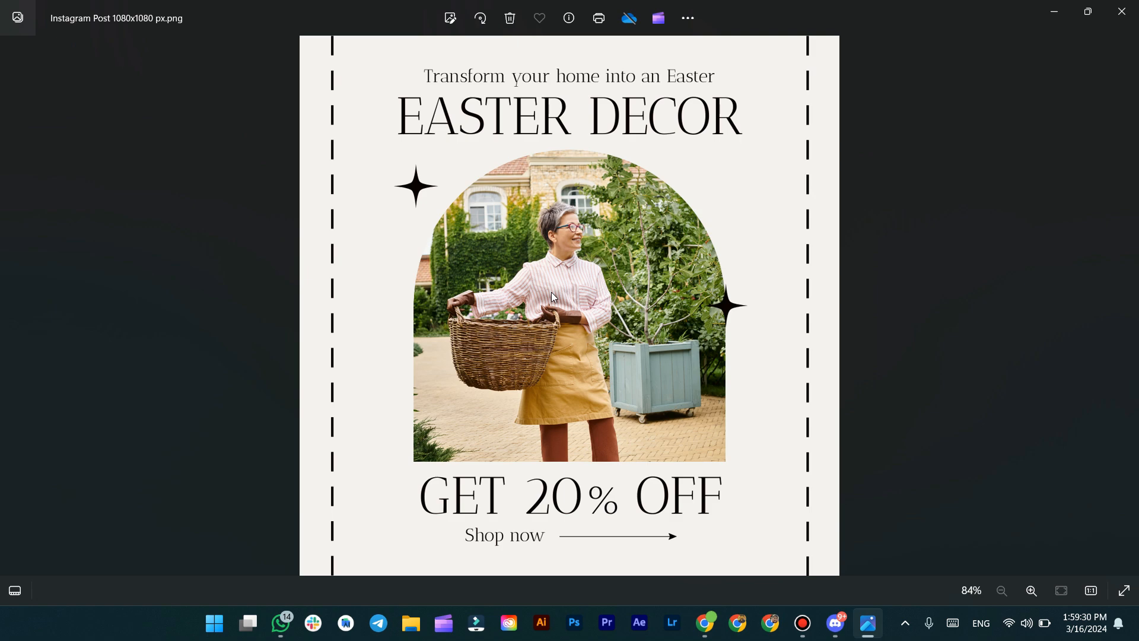
scroll(594, 456, up, 3)
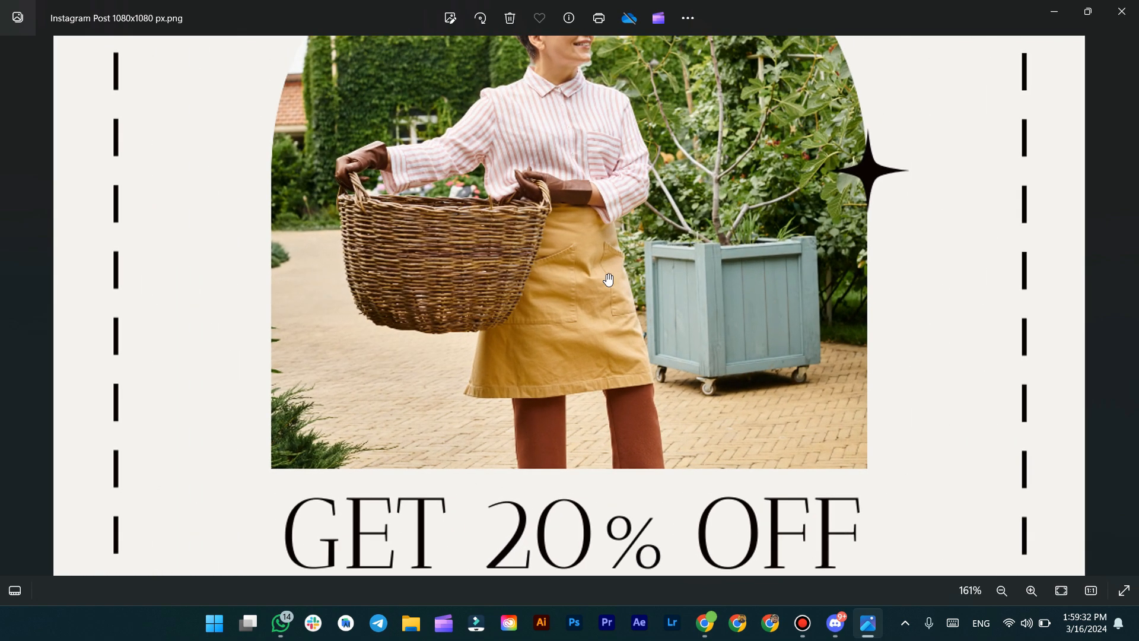
drag(610, 240, 623, 369)
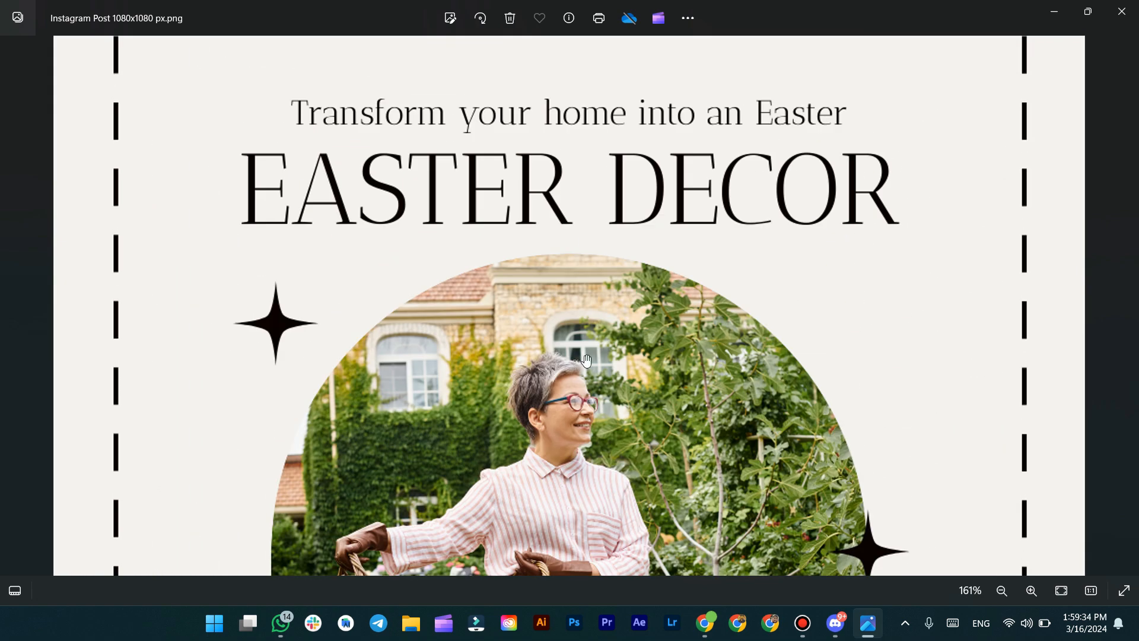
scroll(586, 361, down, 3)
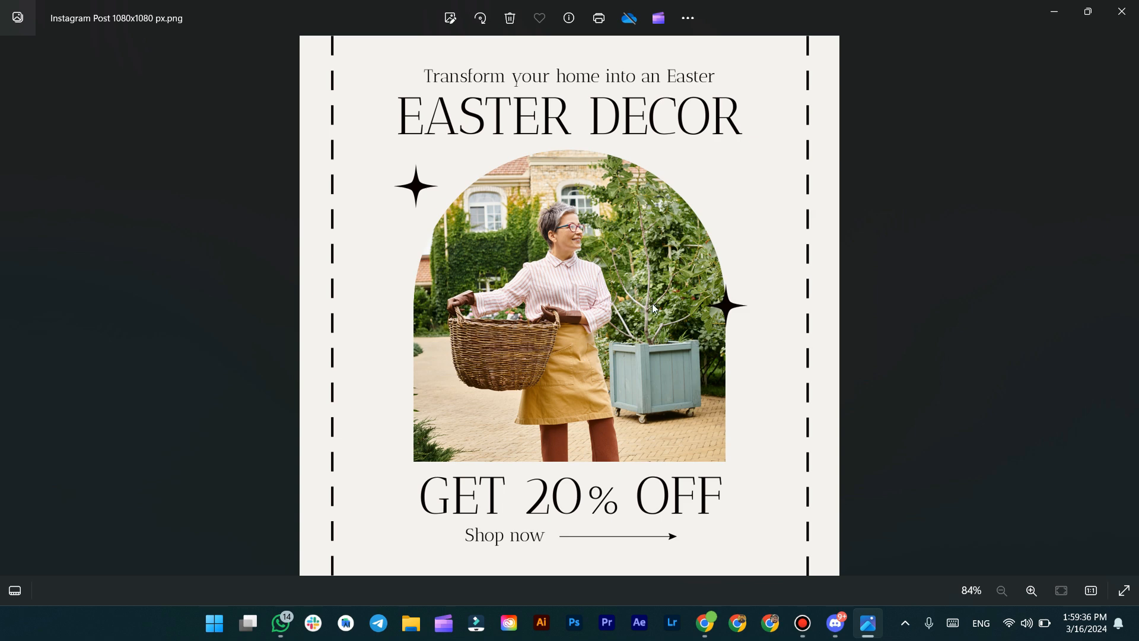
click(1050, 16)
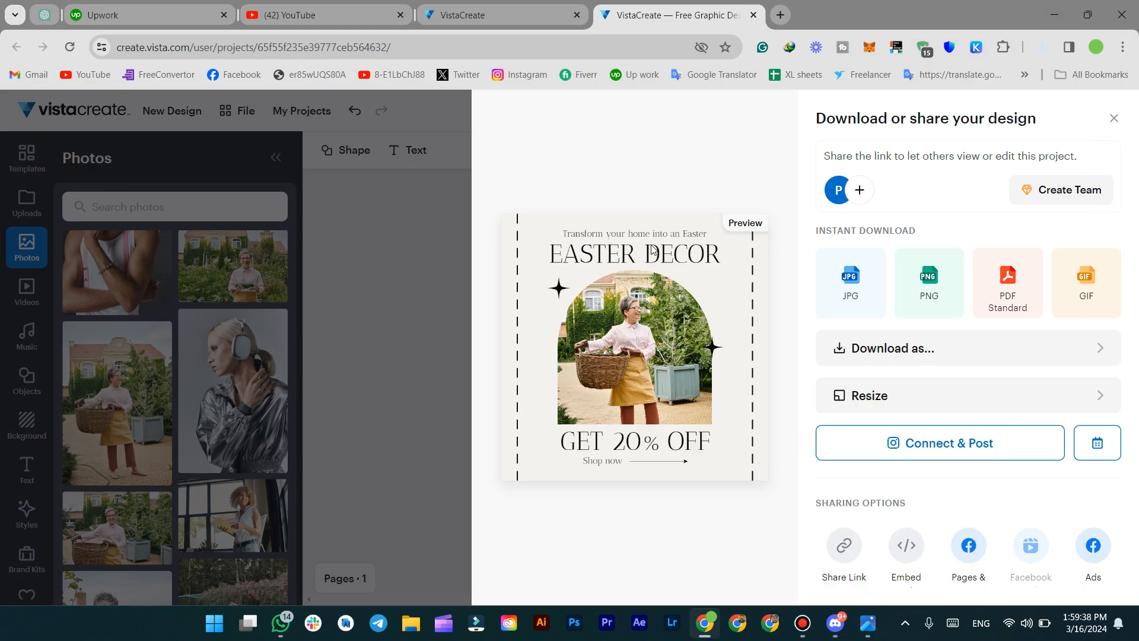
click(429, 237)
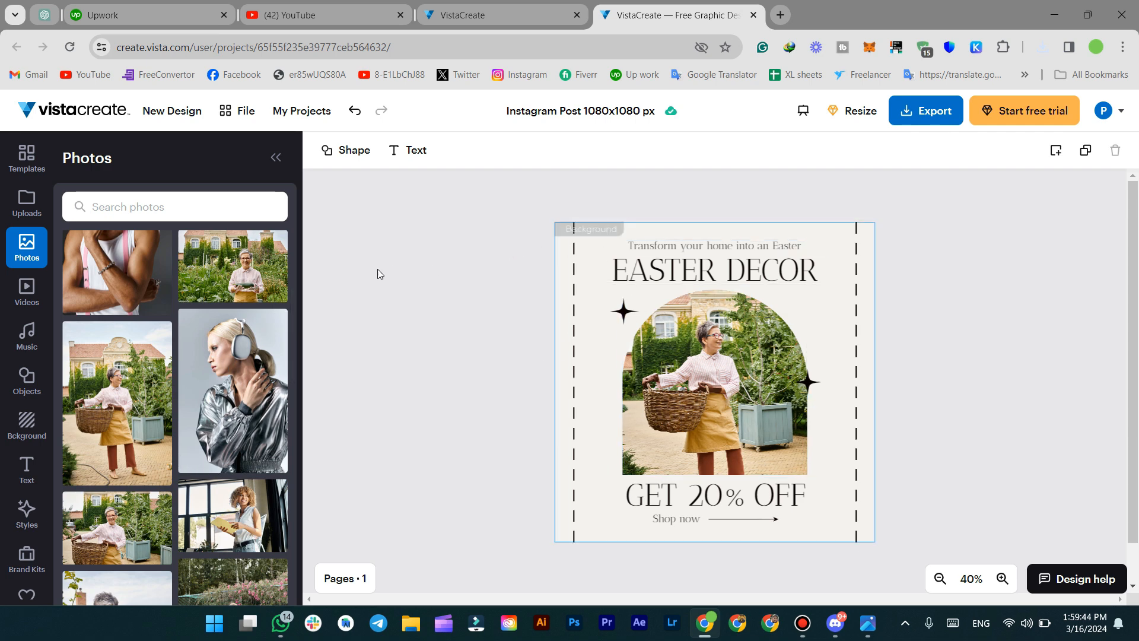
Step: Place the trending video of the person in a white protective suit into the arched frame, trimmed to its first 5 seconds
click(630, 270)
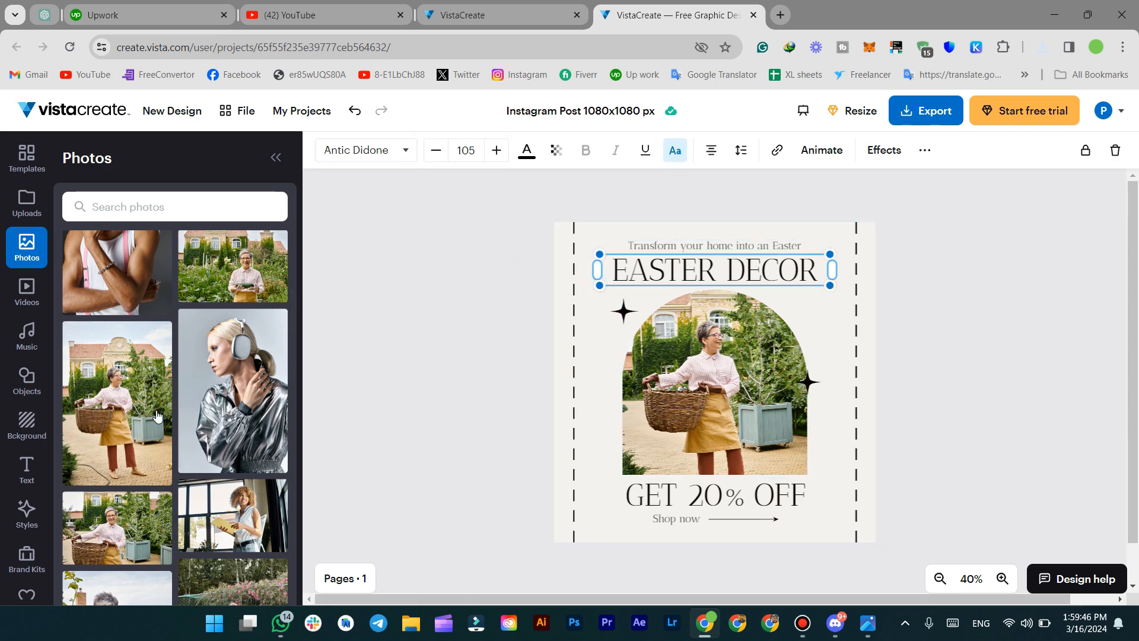
scroll(157, 416, down, 2)
click(27, 290)
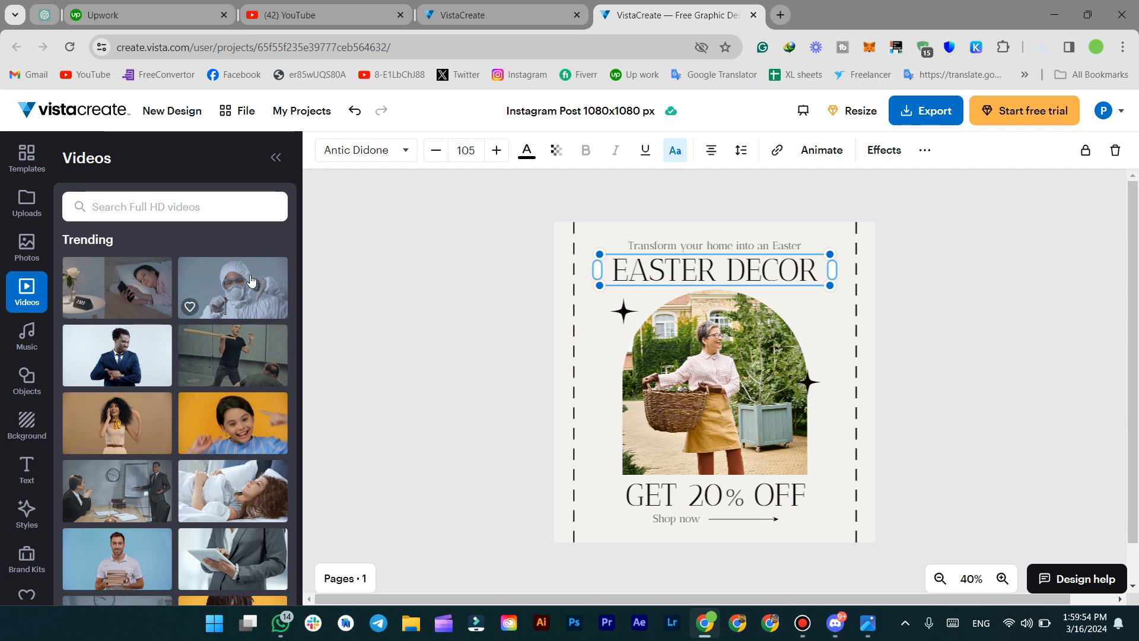
drag(235, 296, 752, 379)
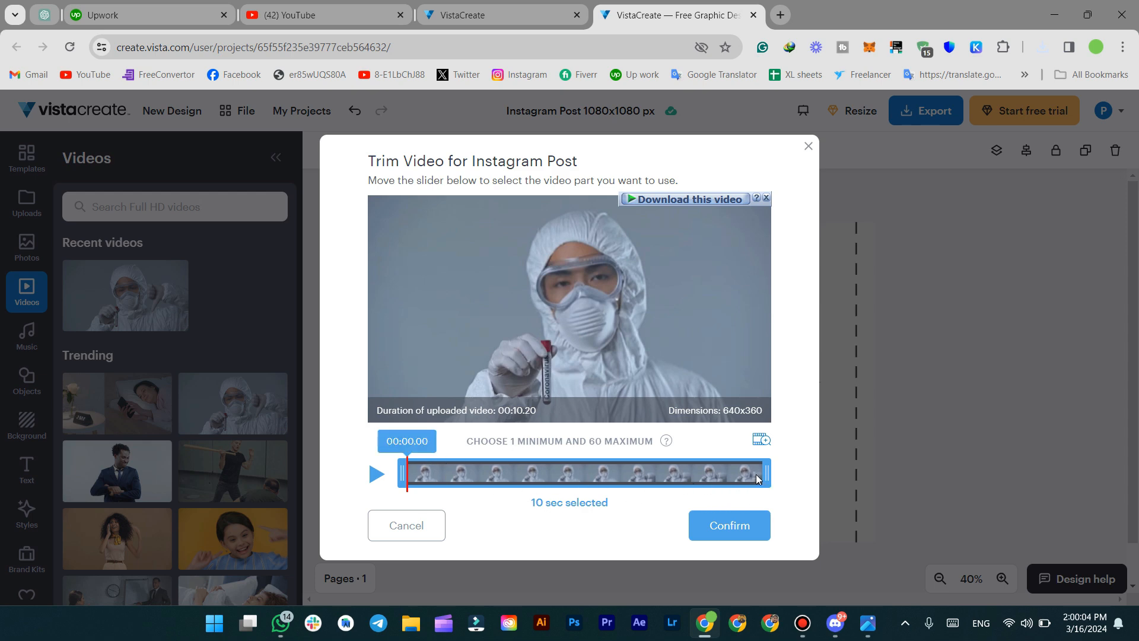
drag(767, 472, 598, 475)
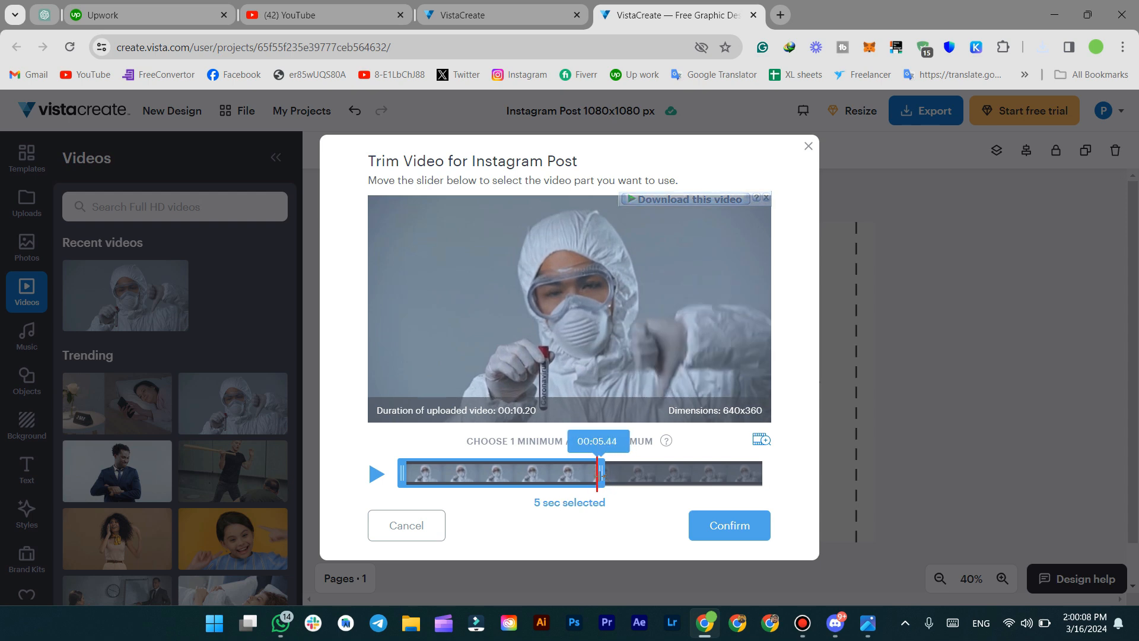
click(728, 525)
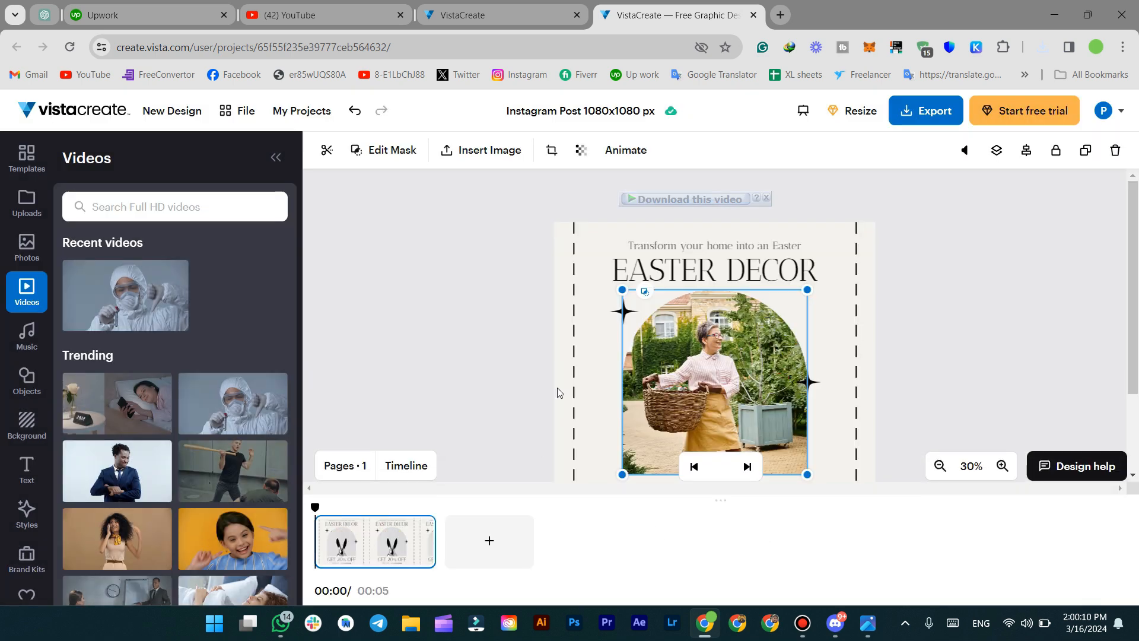
Step: Dismiss the timeline tips and play the design with its embedded video
click(603, 413)
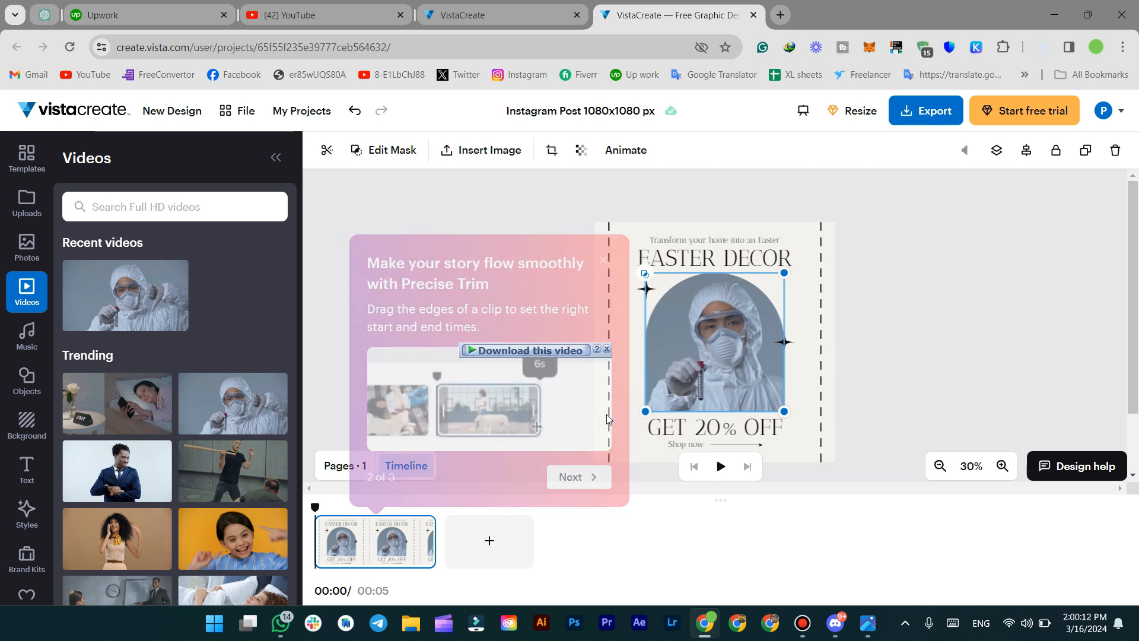
click(572, 476)
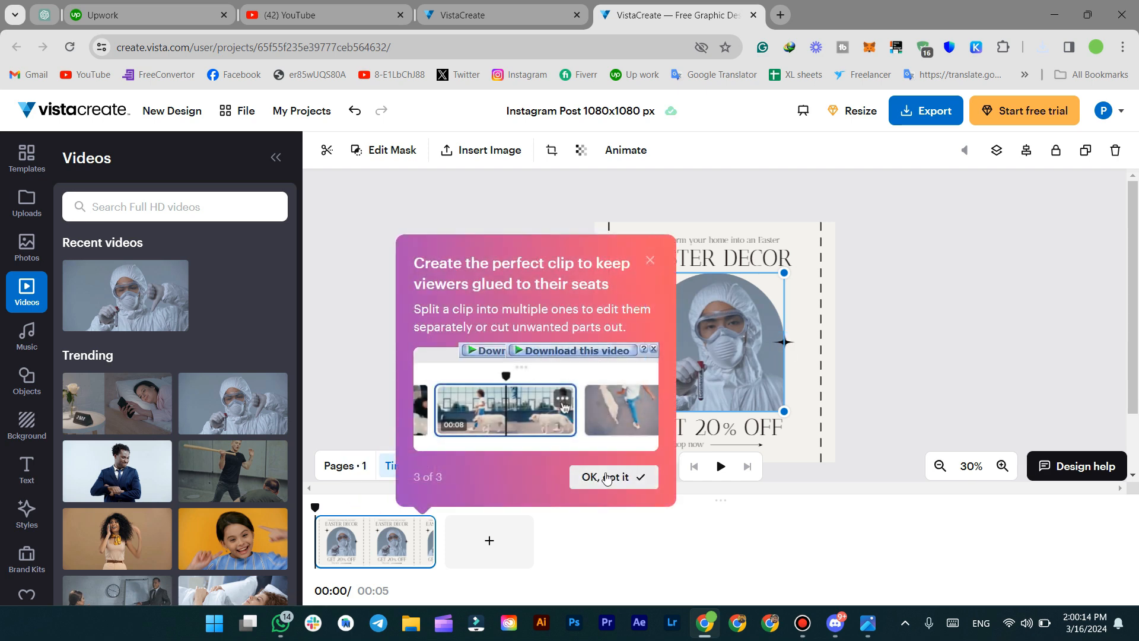
click(588, 476)
key(space)
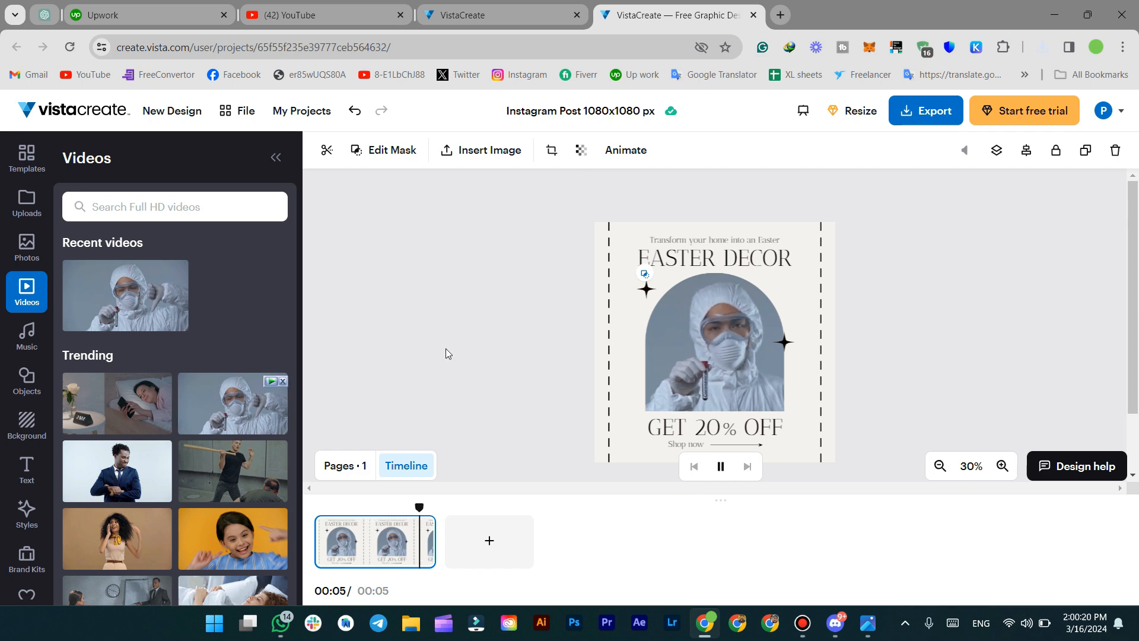
Step: Look through the remaining trending videos, the music genres and the section for uploaded music
scroll(205, 352, down, 5)
scroll(204, 354, down, 8)
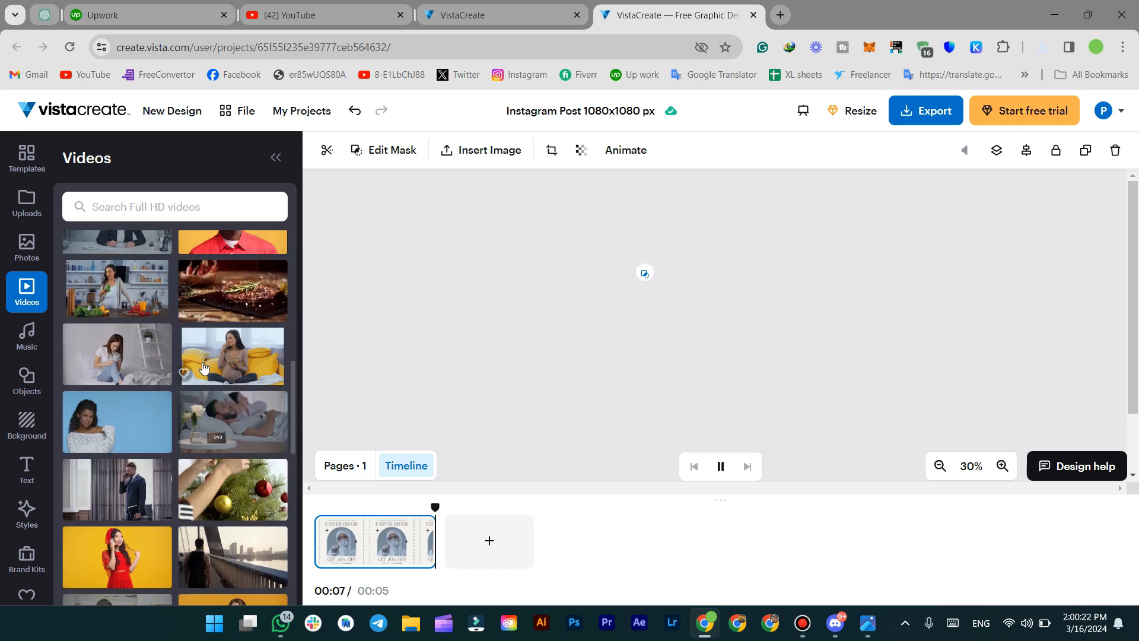
click(26, 338)
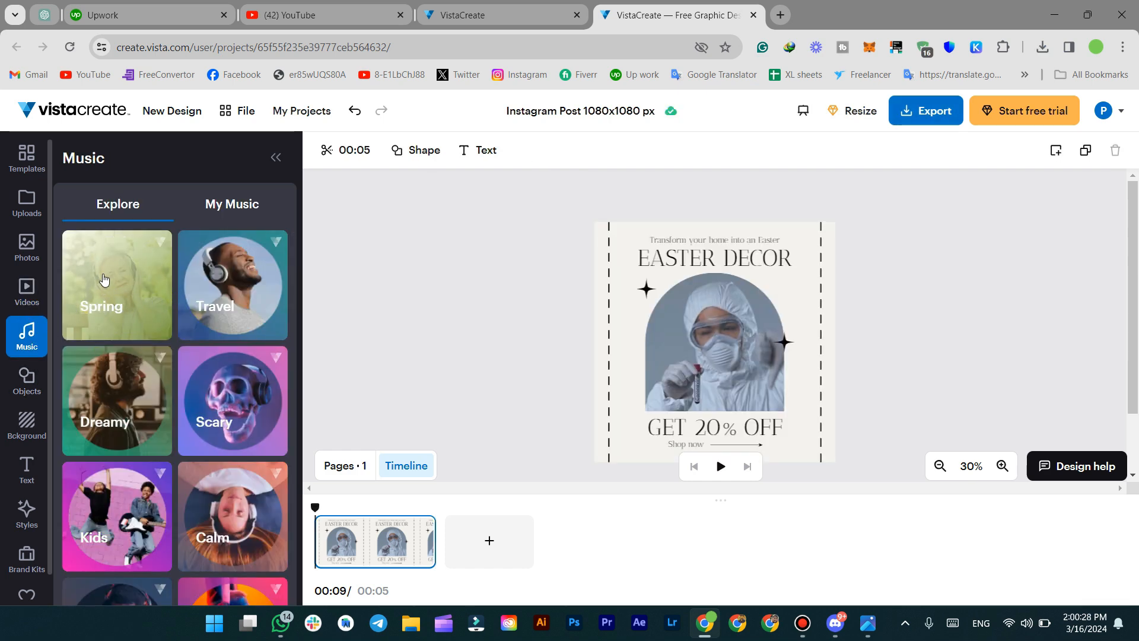
scroll(141, 347, down, 3)
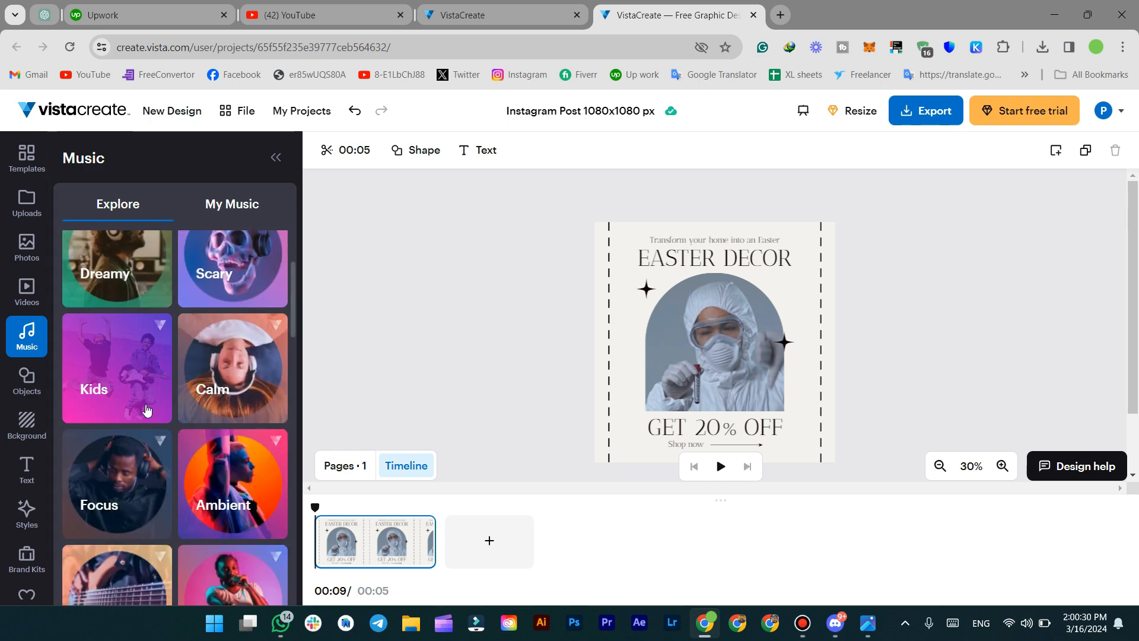
scroll(140, 412, up, 3)
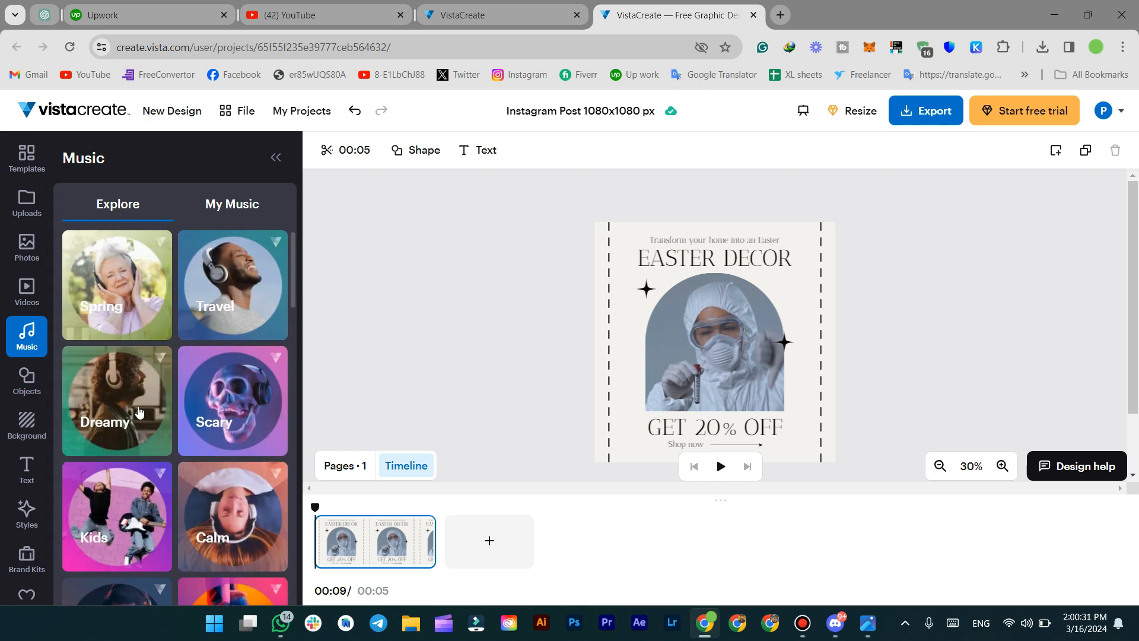
click(222, 207)
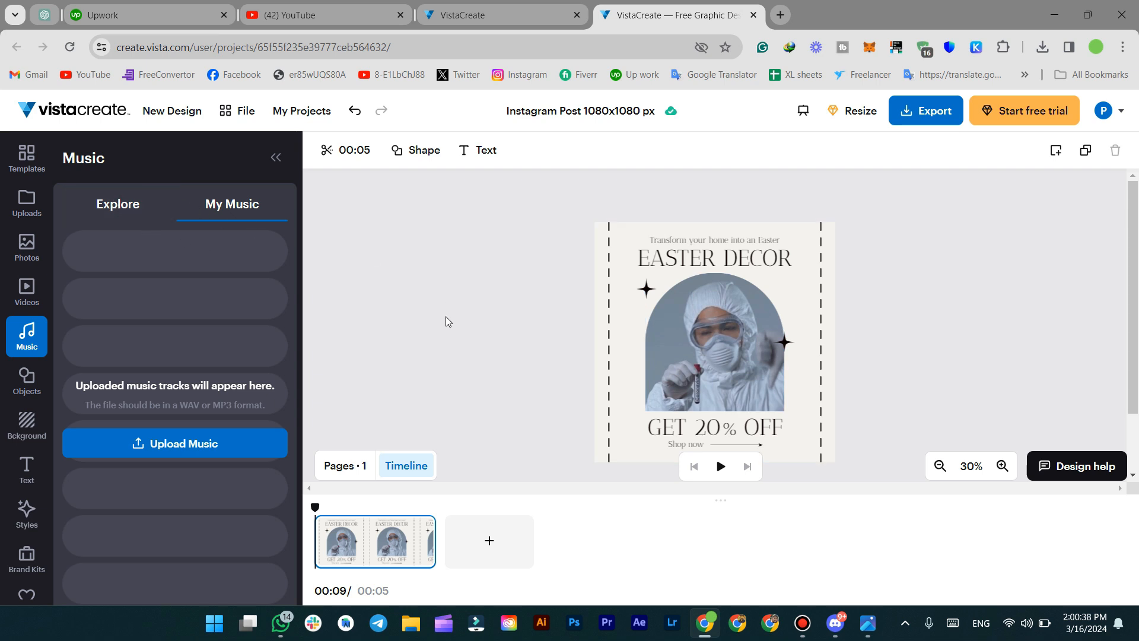
Step: Add the twisted blue-green tube object from the Gradients collection to the design's lower-left corner and clear the selection
click(27, 382)
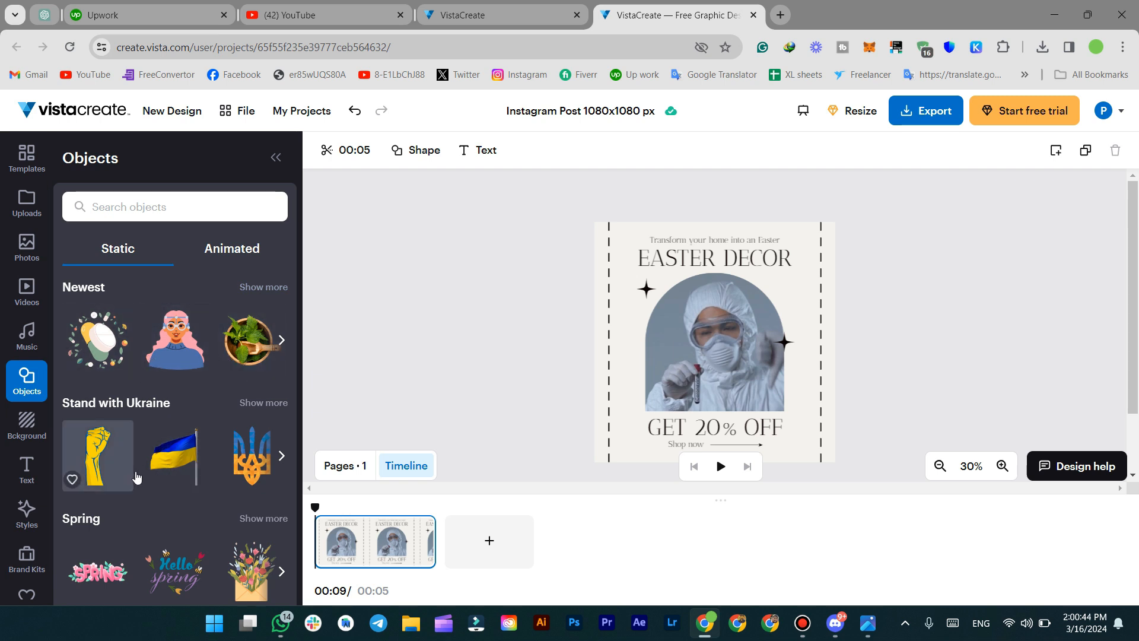
scroll(137, 475, down, 6)
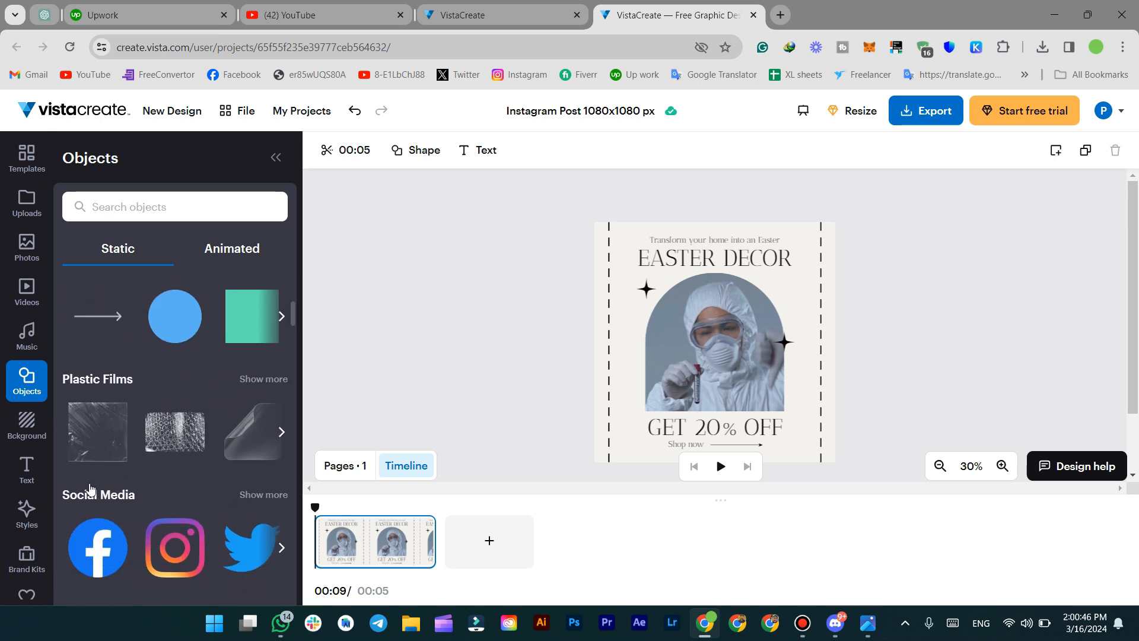
scroll(173, 501, down, 10)
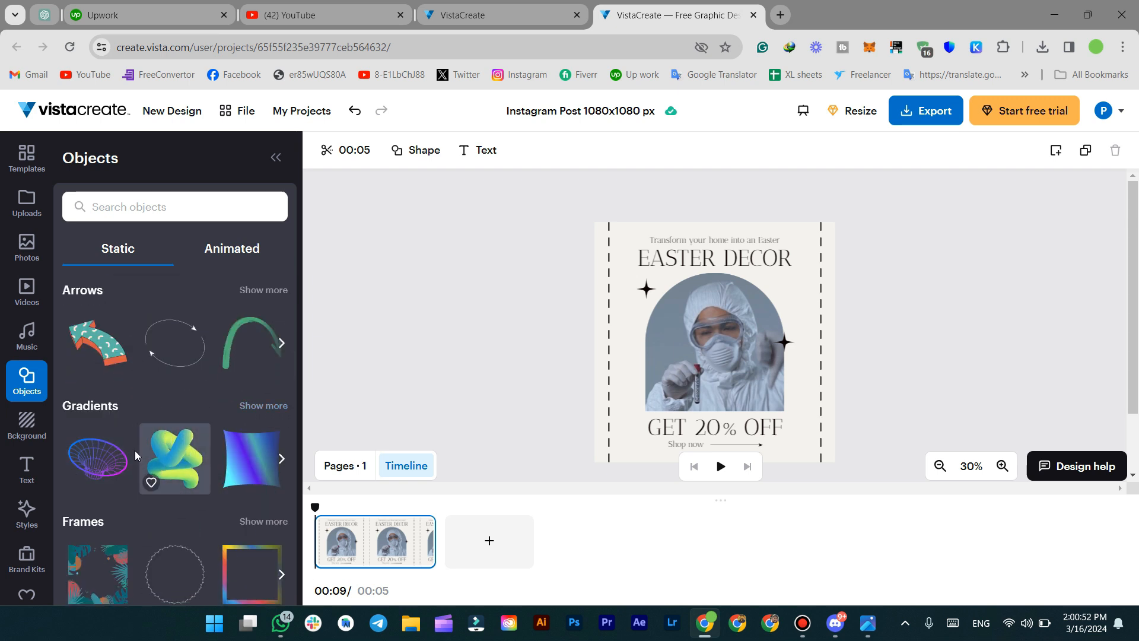
drag(166, 454, 652, 347)
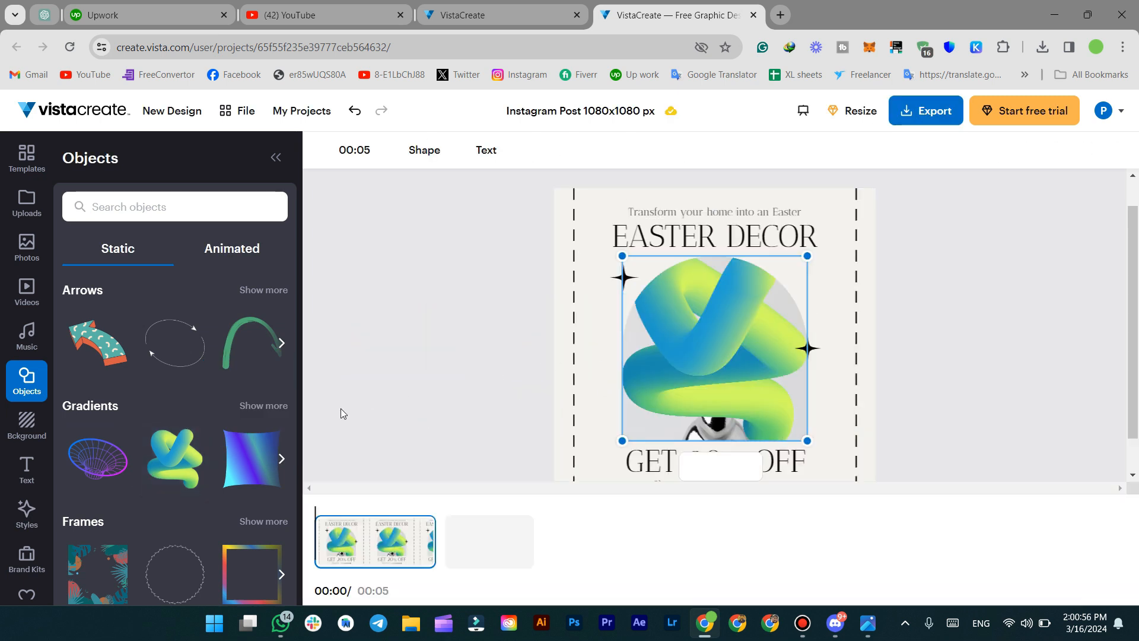
key(ctrl+z)
drag(180, 457, 626, 293)
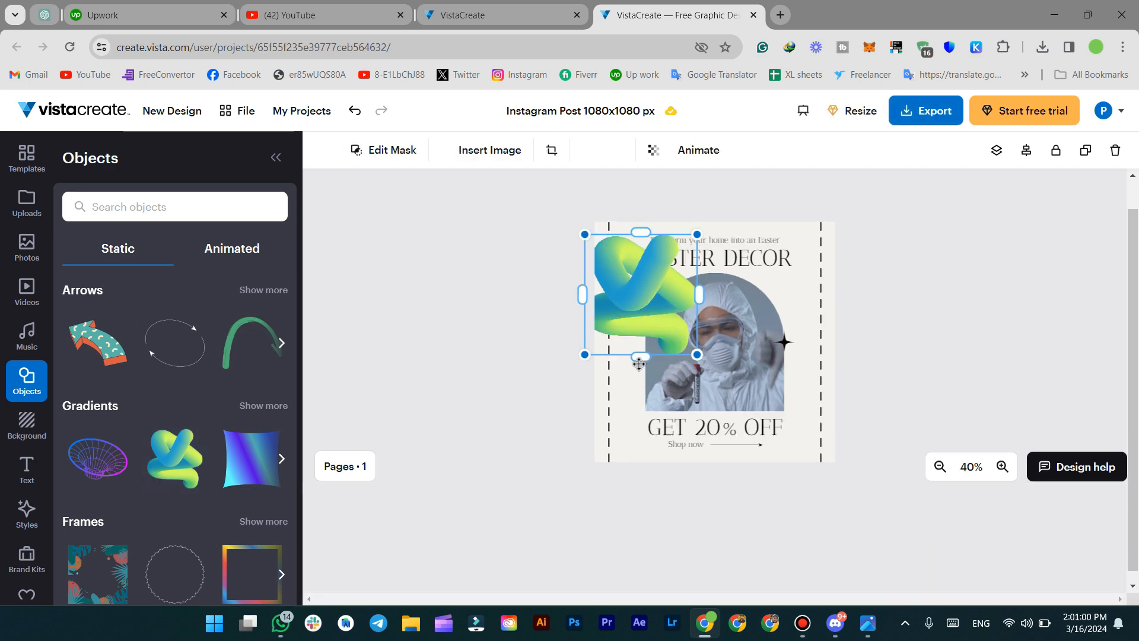
drag(639, 364, 617, 439)
click(546, 377)
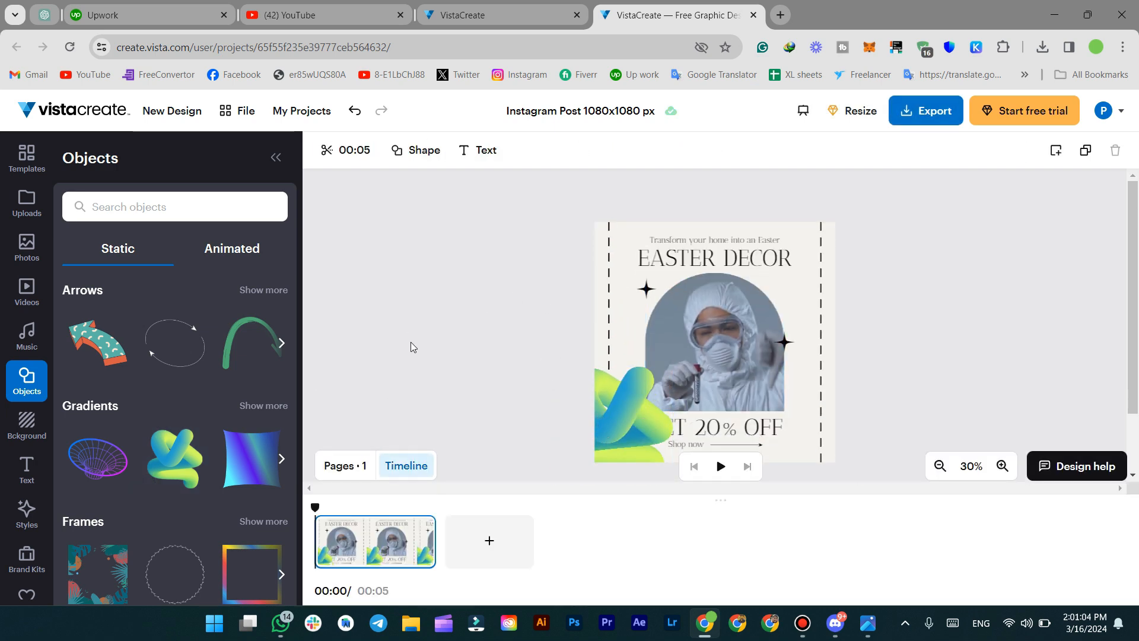
Step: Place the coffee cup from the Mockups collection over the design's lower-right area and delete the cup image
scroll(172, 440, down, 6)
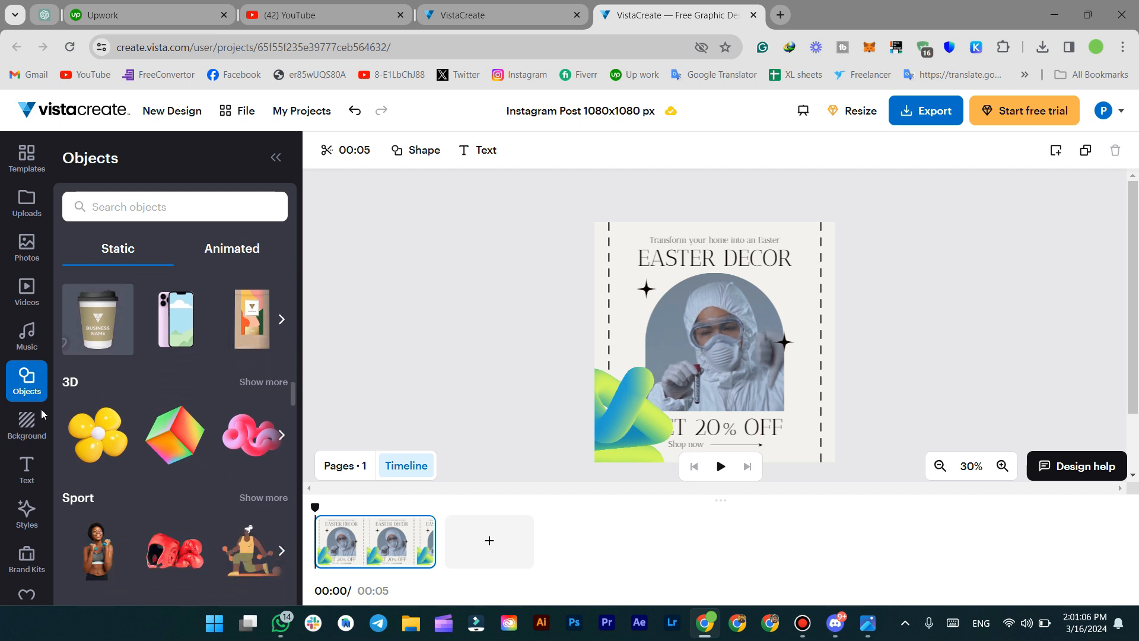
scroll(119, 356, up, 3)
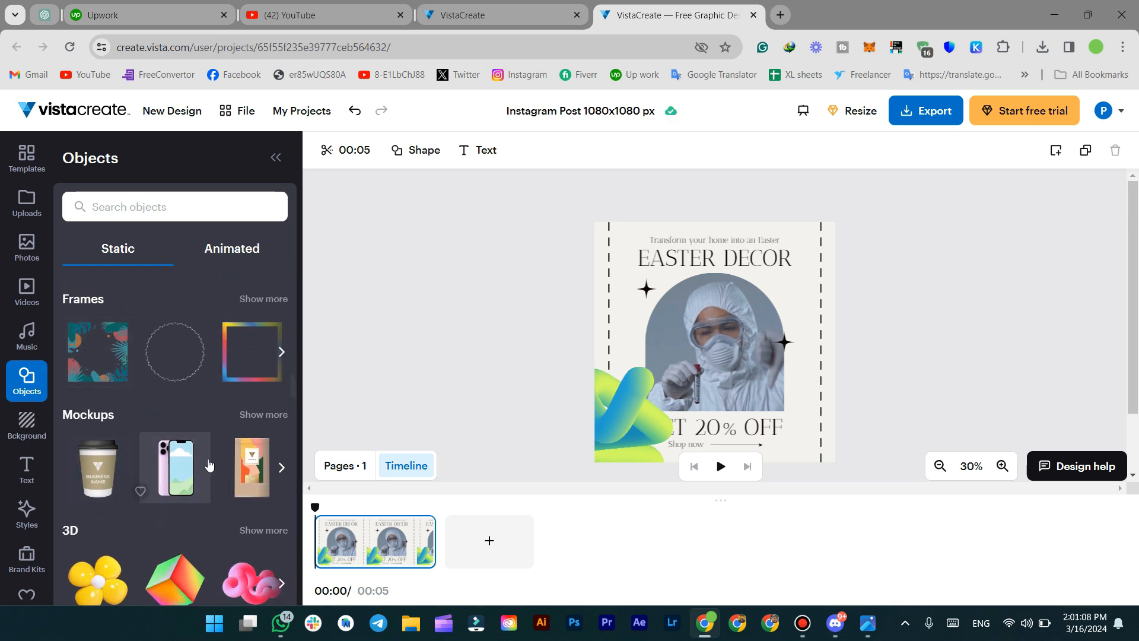
drag(98, 469, 727, 349)
drag(778, 392, 815, 412)
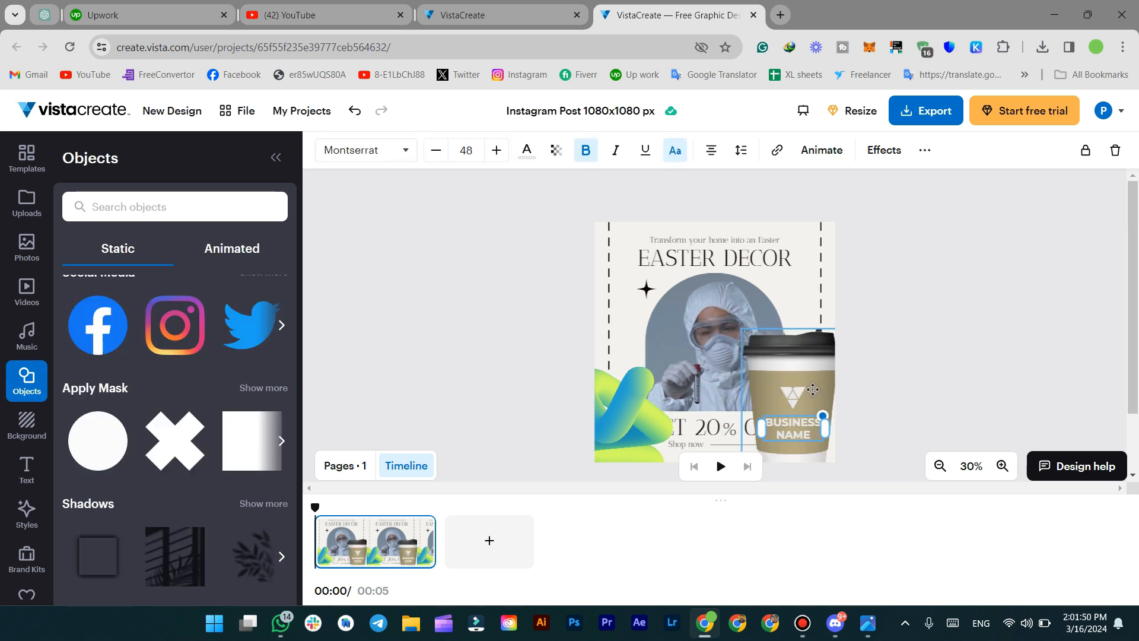
click(812, 389)
key(Delete)
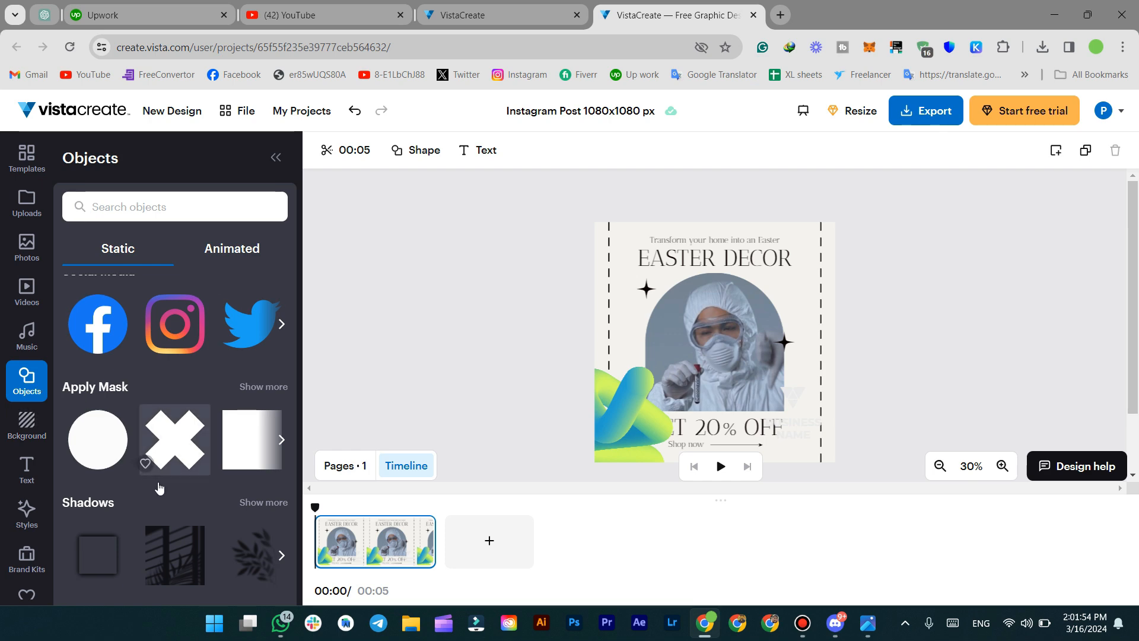
Step: Replace the design's background with the light blue photo of tulips and Easter eggs from the background photos
scroll(52, 414, down, 3)
click(27, 423)
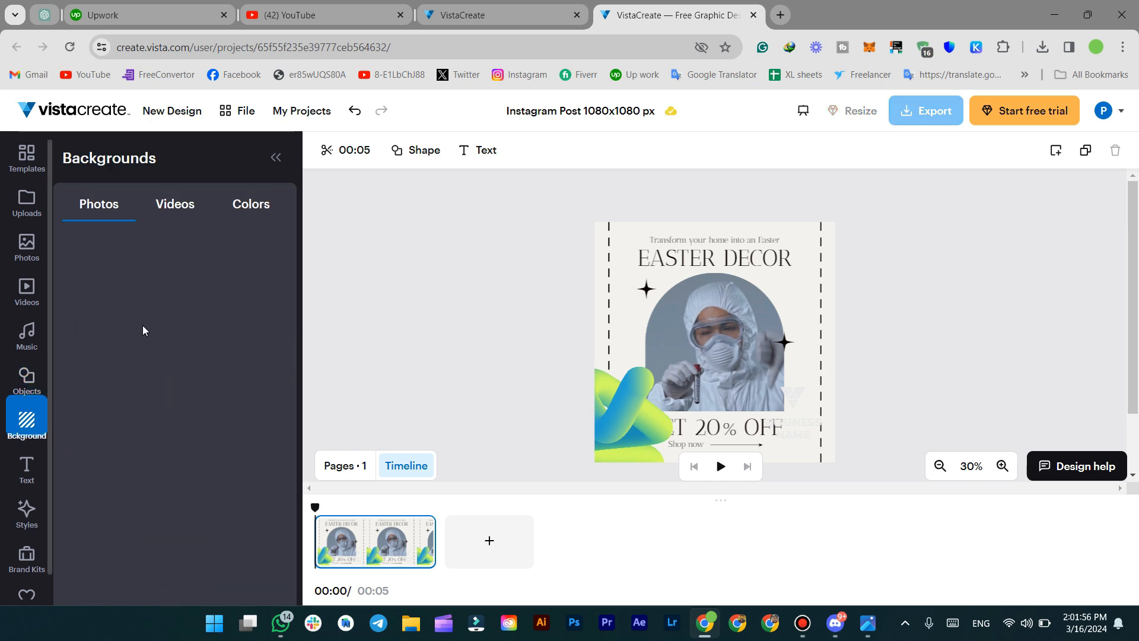
scroll(159, 392, down, 4)
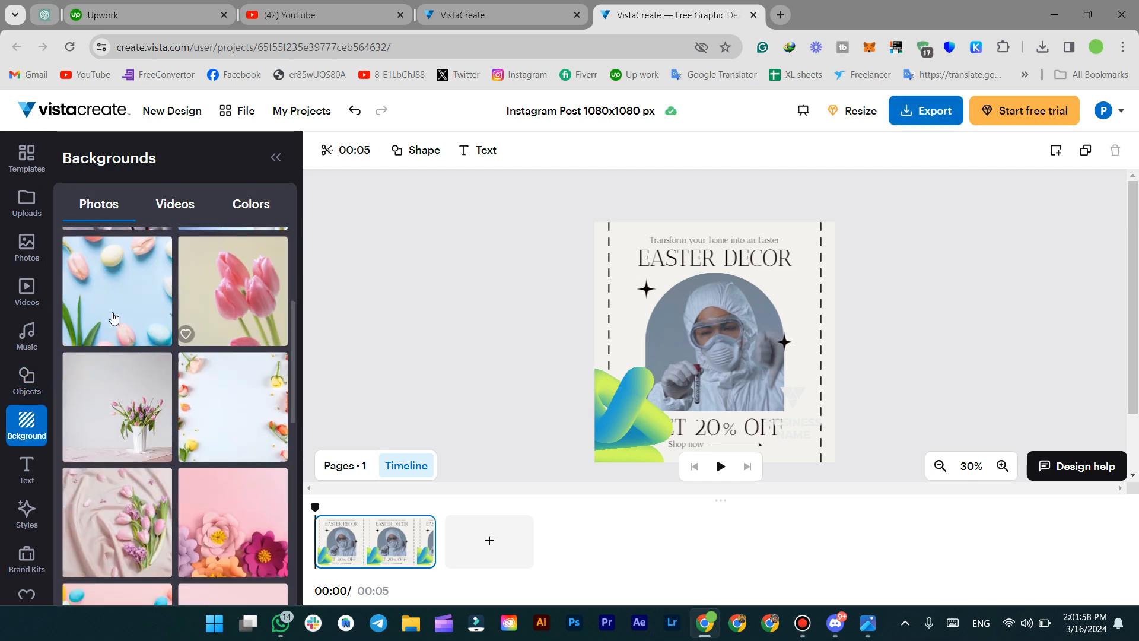
drag(117, 290, 628, 301)
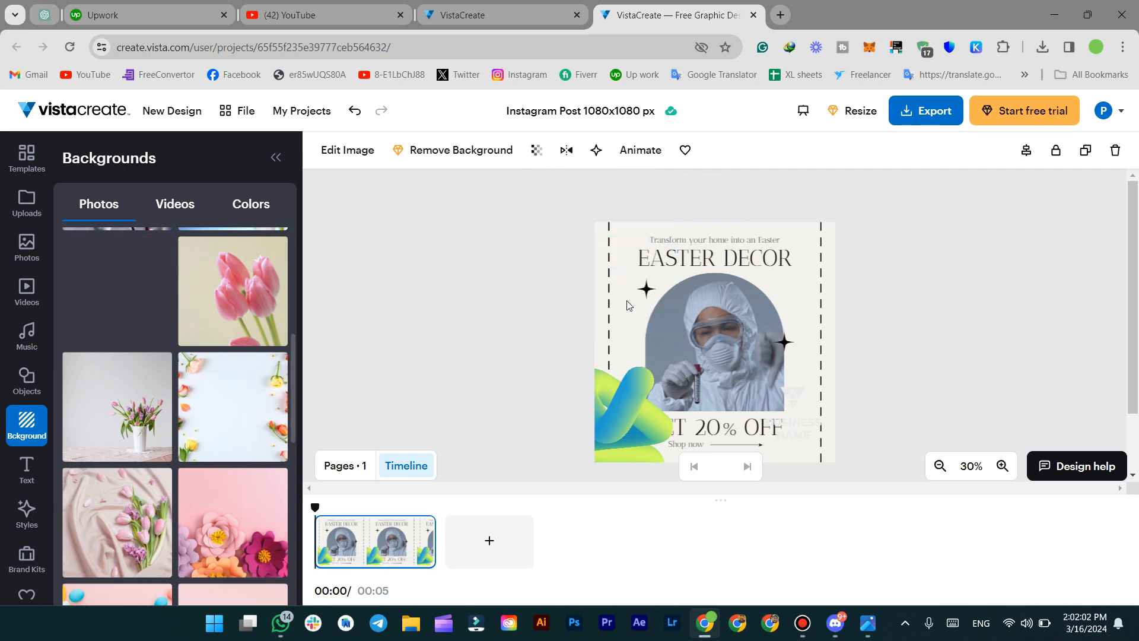
click(367, 262)
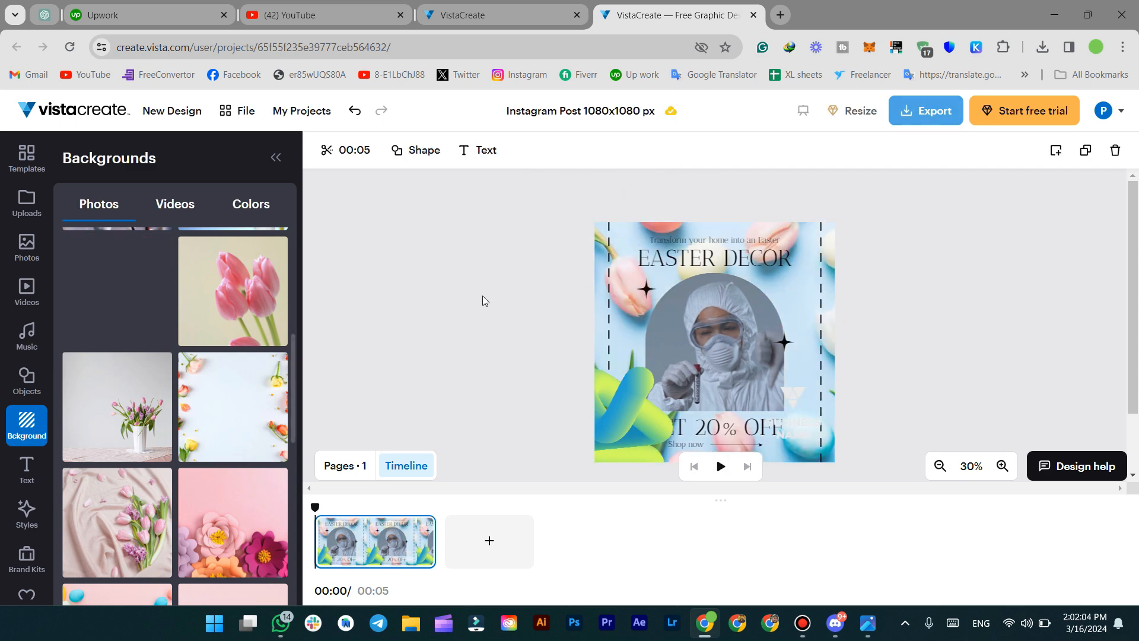
Step: Remove the twisted blue-green tube object from the design's lower-left corner
drag(641, 413, 558, 363)
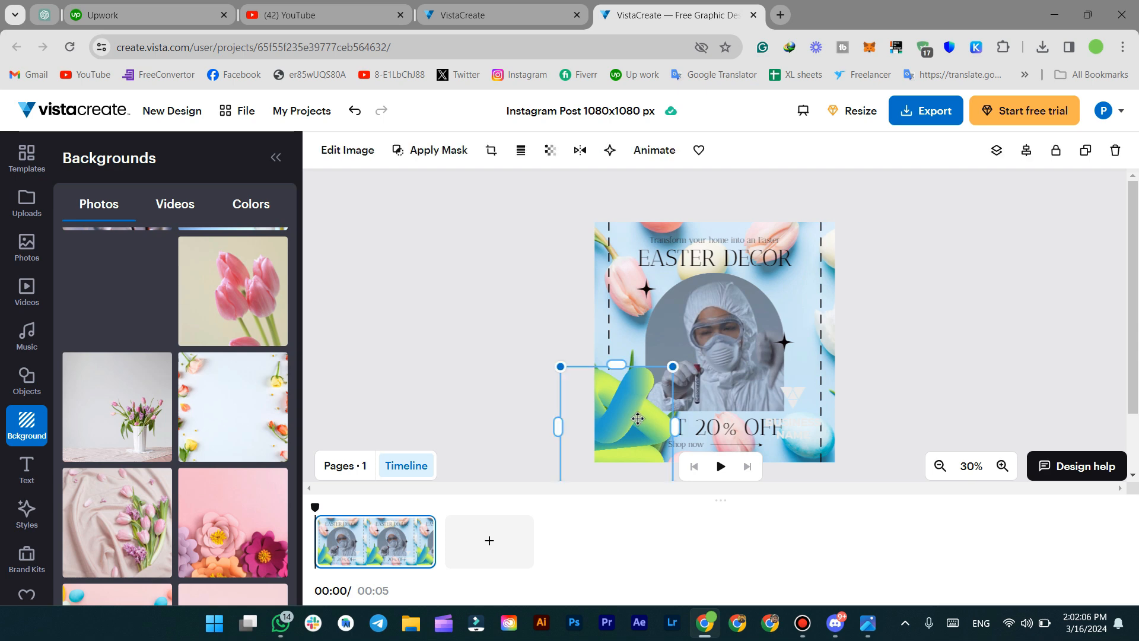
click(557, 361)
Step: Look through the remaining background photos, the text options and the color palettes, font combinations and ready-made styles
scroll(121, 382, down, 10)
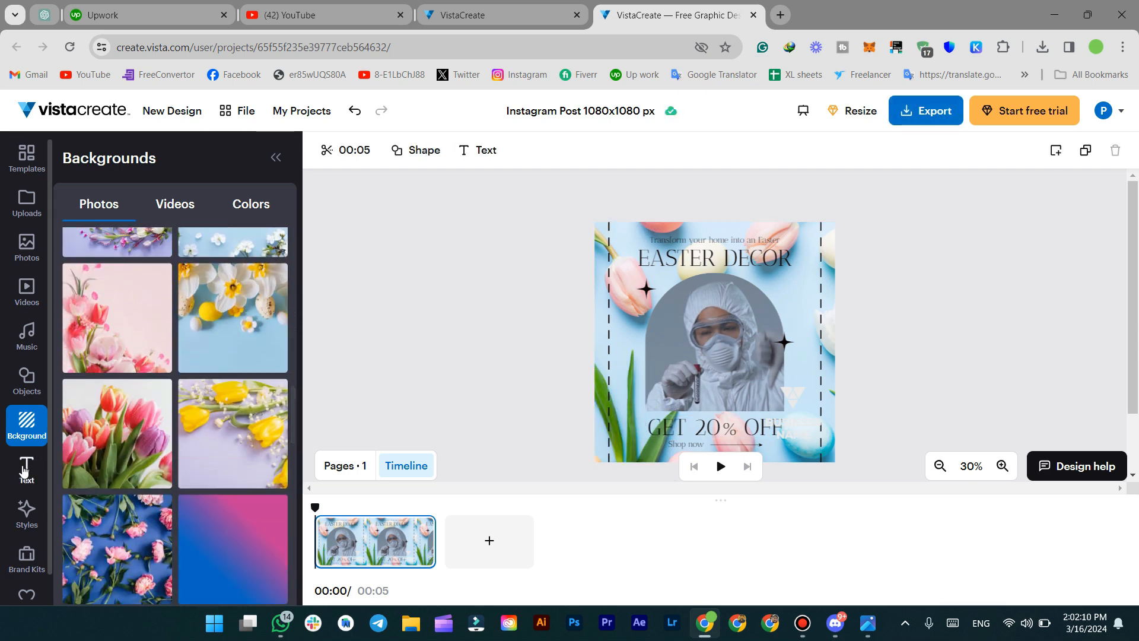
click(25, 468)
scroll(131, 461, down, 3)
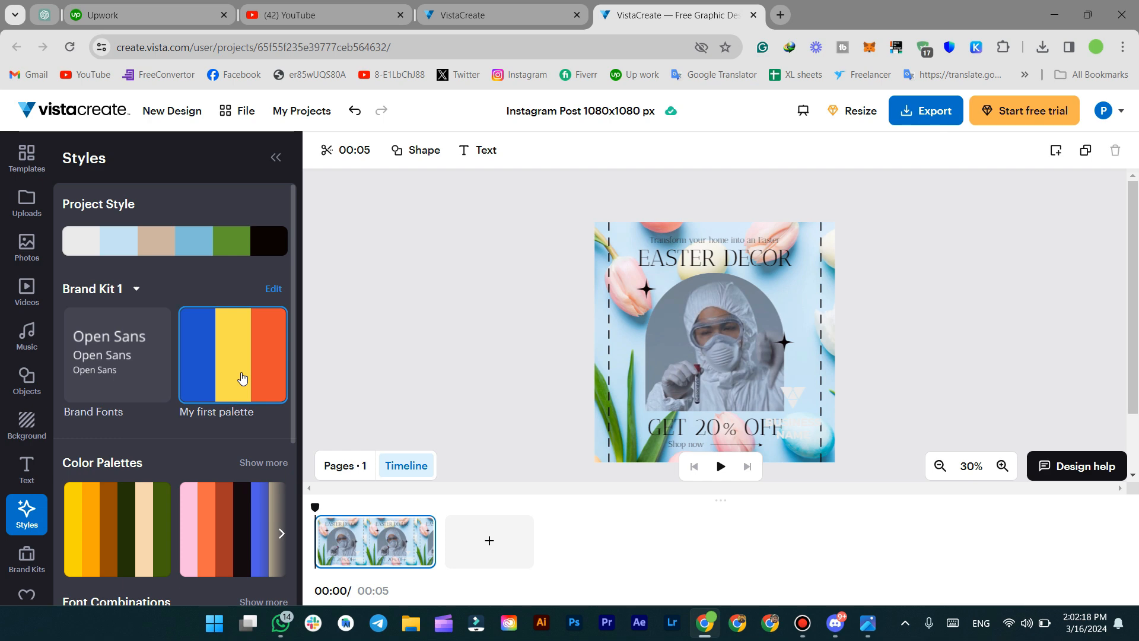
scroll(231, 397, down, 3)
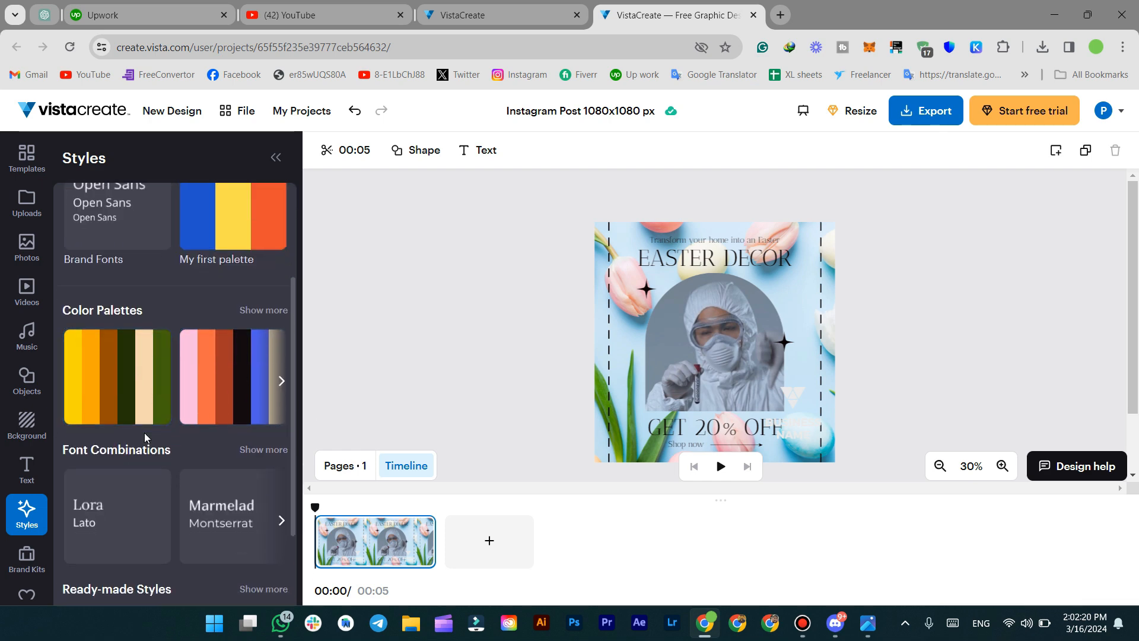
scroll(144, 433, down, 2)
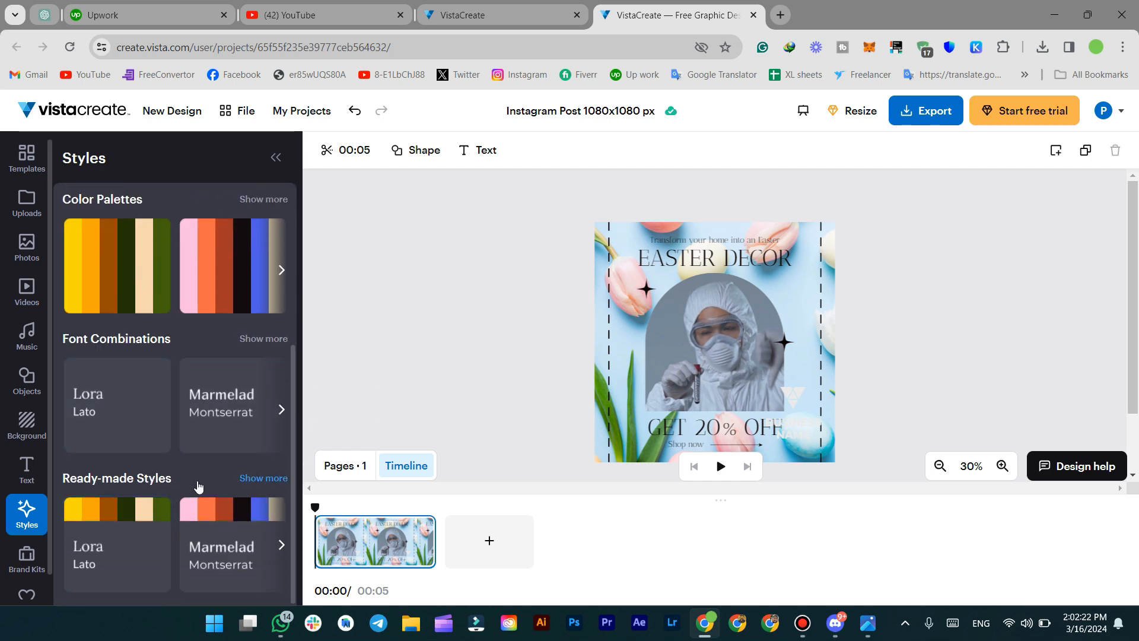
Step: Examine the logos, color palette and heading, subheading and body fonts of Brand Kit 1
click(26, 564)
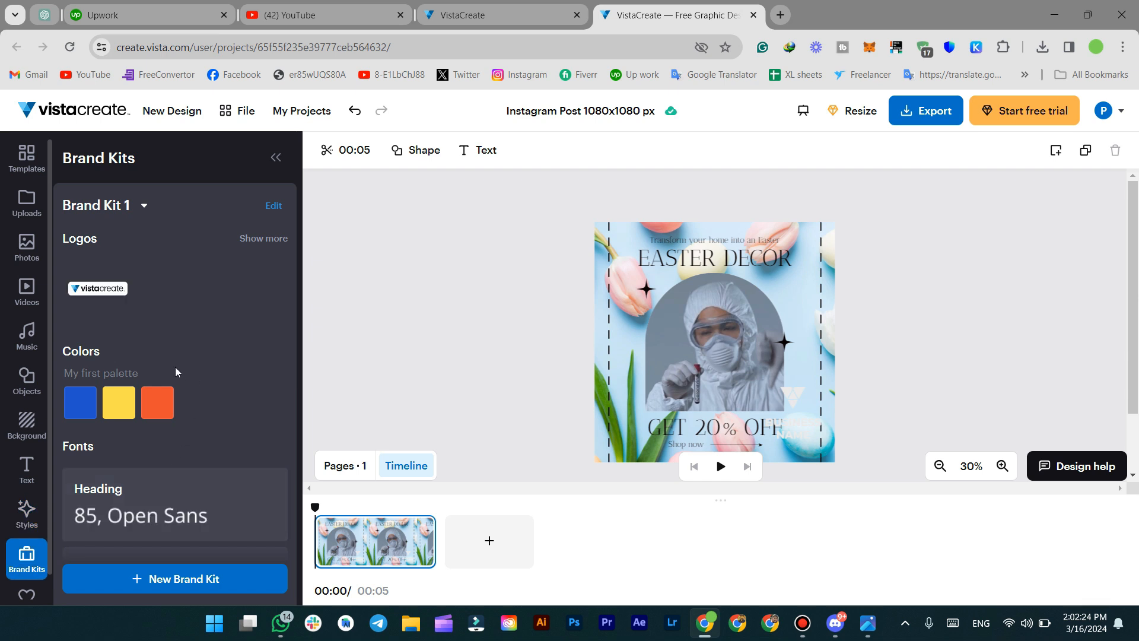
scroll(156, 409, down, 3)
scroll(155, 414, up, 3)
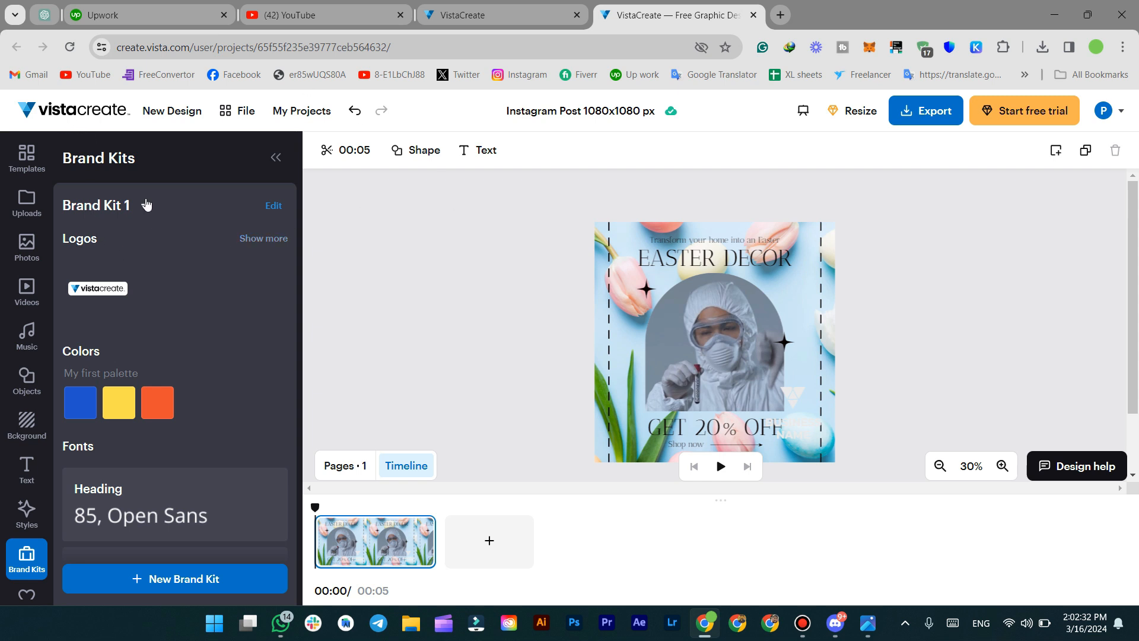
click(93, 250)
scroll(215, 284, down, 3)
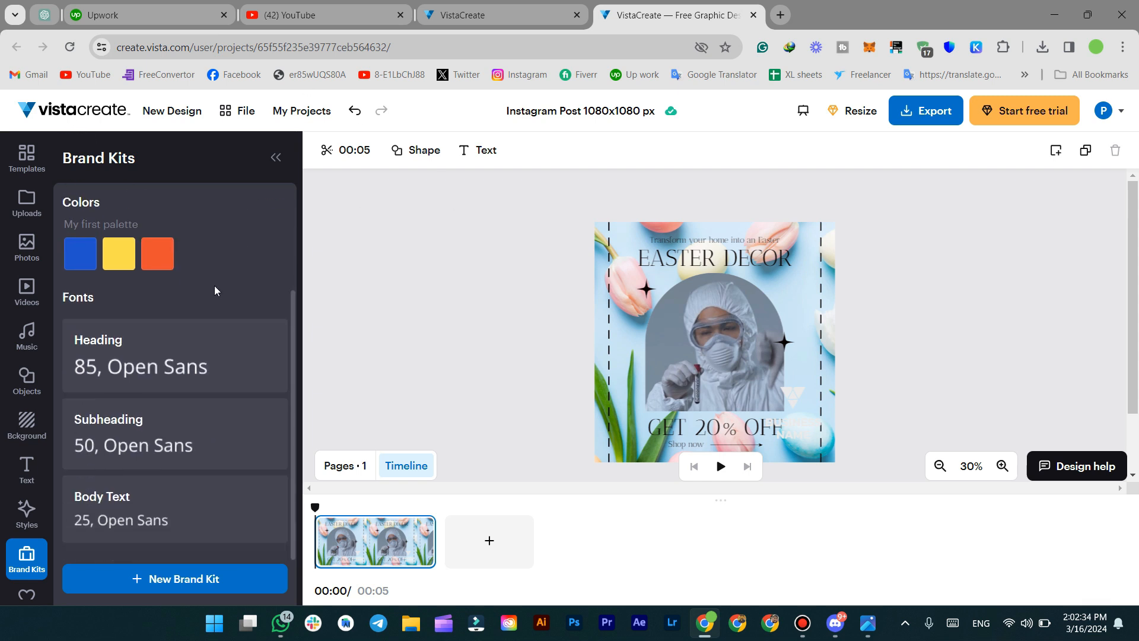
scroll(214, 286, up, 2)
scroll(238, 223, up, 1)
click(261, 237)
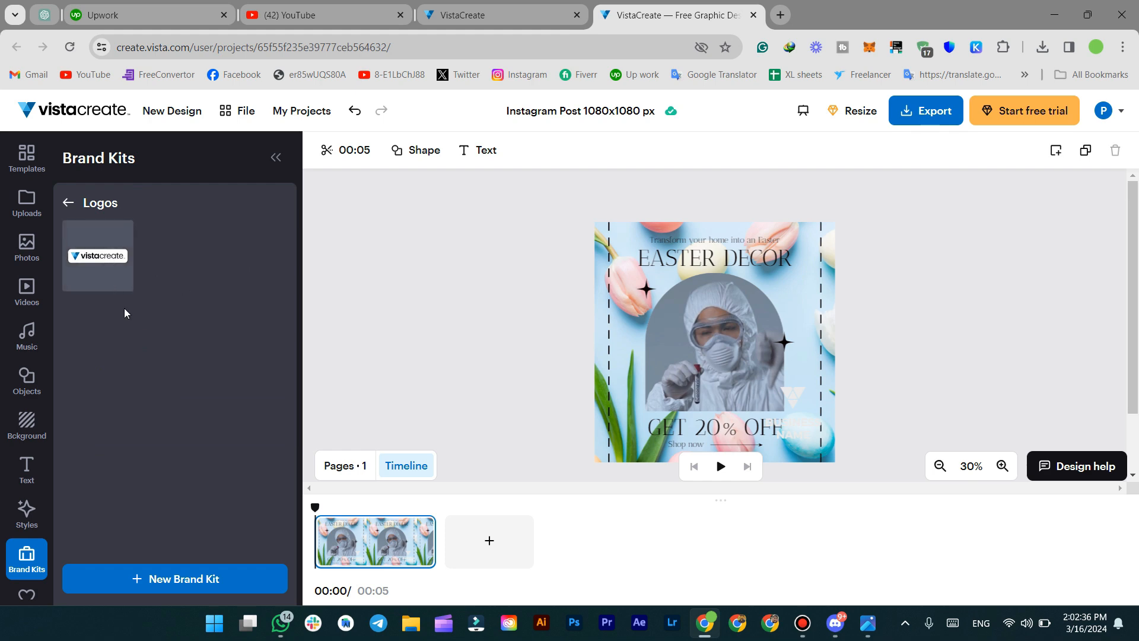
Step: Try to create a new brand kit, dismiss the trial offer and return to the design editor
click(120, 581)
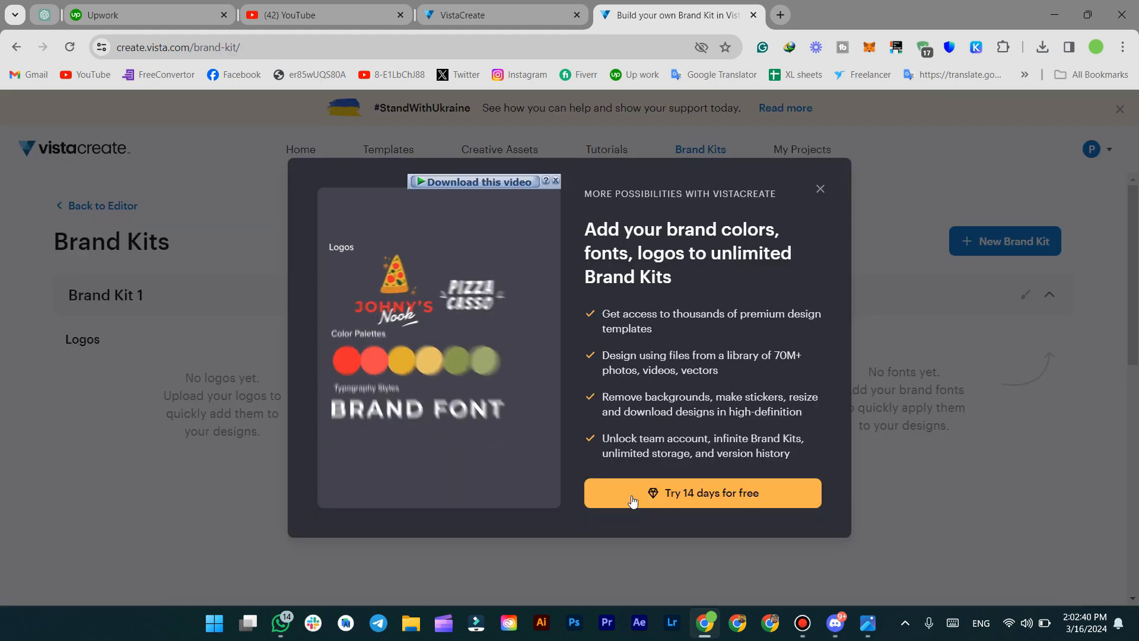
click(819, 190)
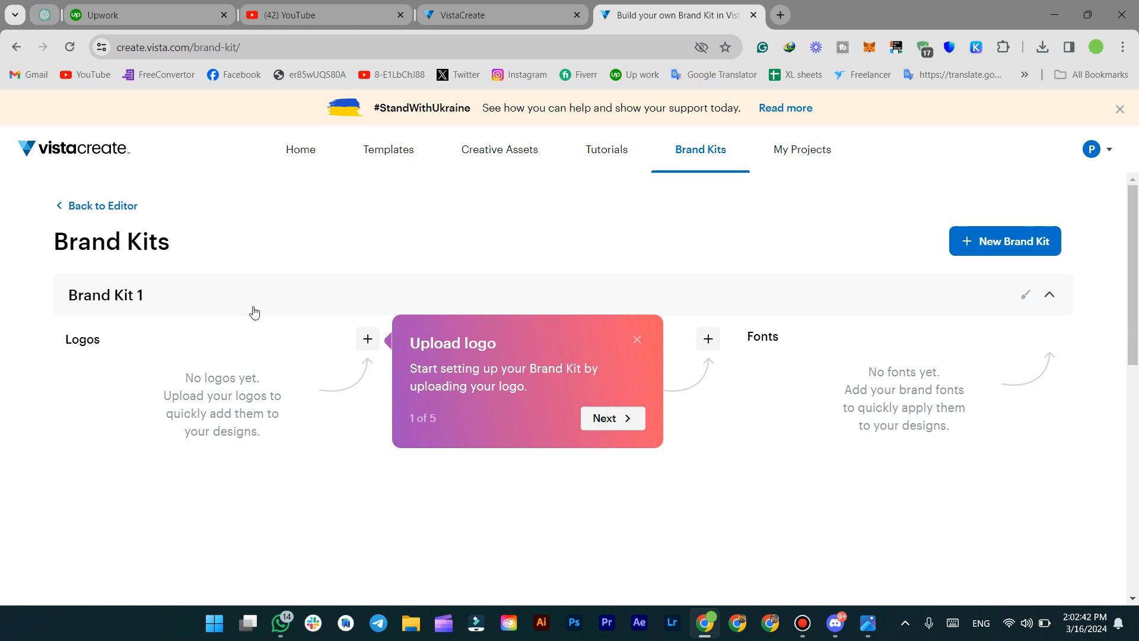
key(alt+Left)
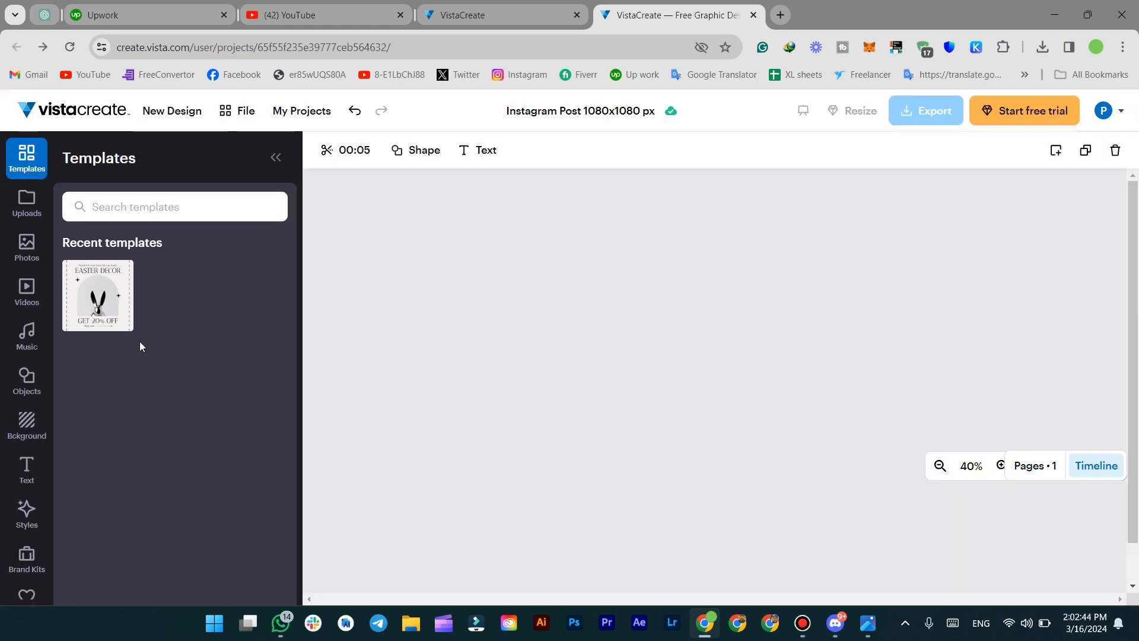
Step: View the favorites, dismiss the tip about adding media, and review the uploads, photos, videos and music libraries
scroll(12, 553, down, 1)
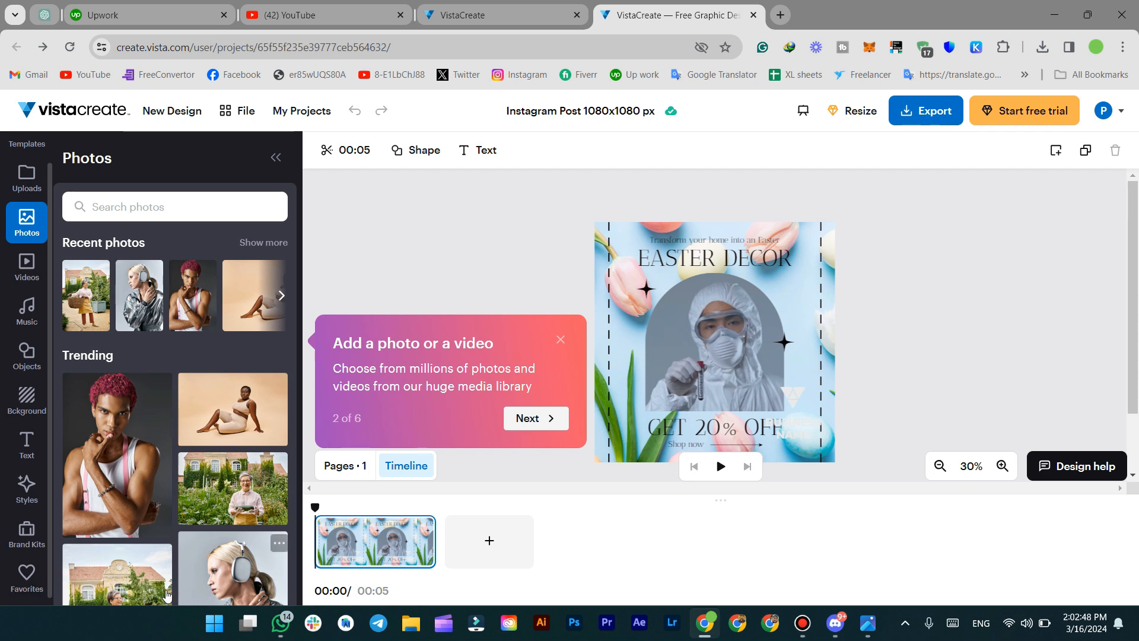
click(30, 578)
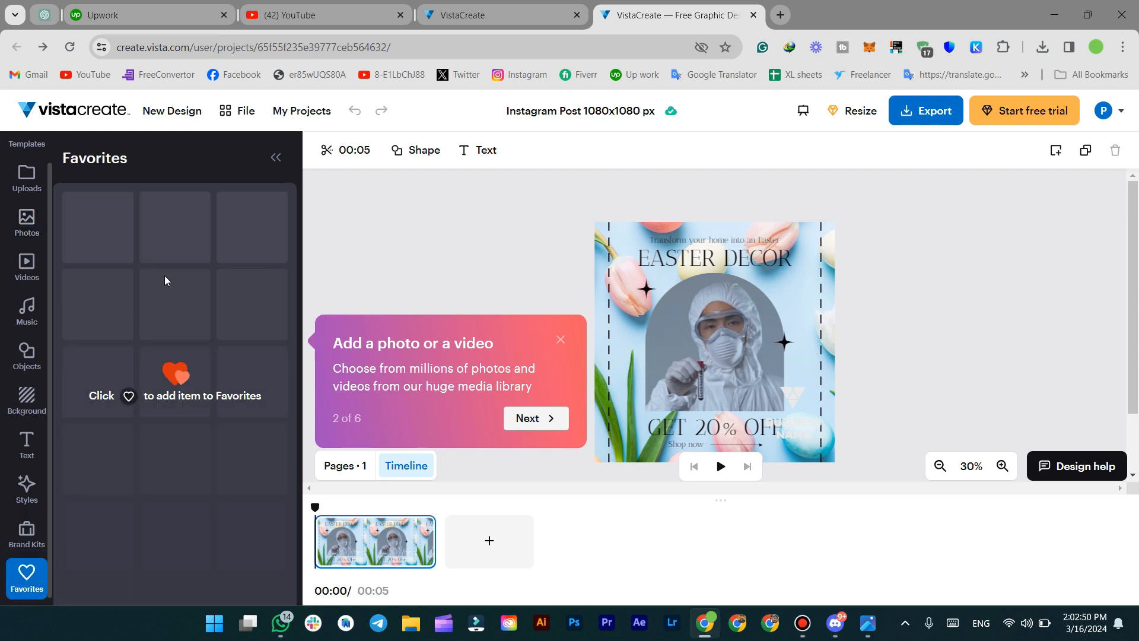
click(561, 341)
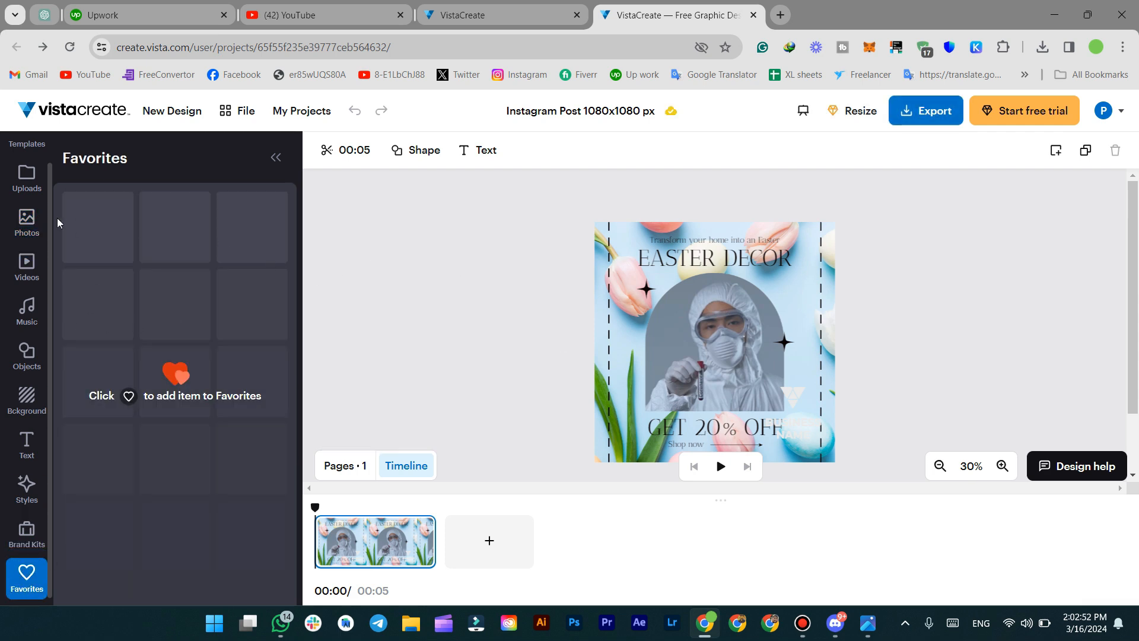
click(25, 189)
click(27, 223)
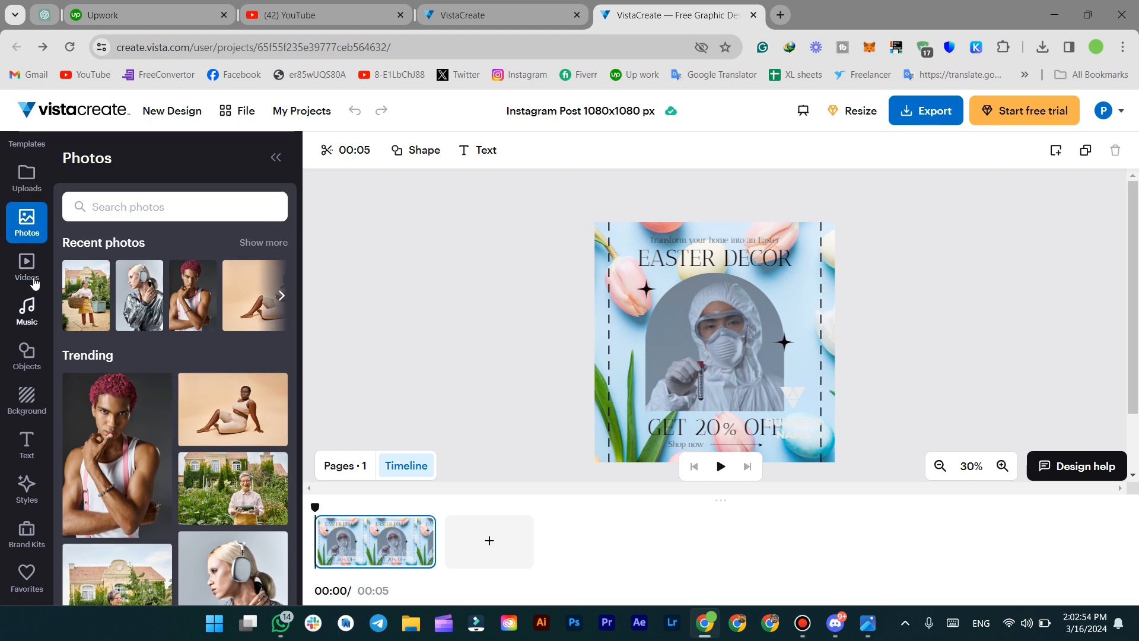
click(27, 267)
click(39, 309)
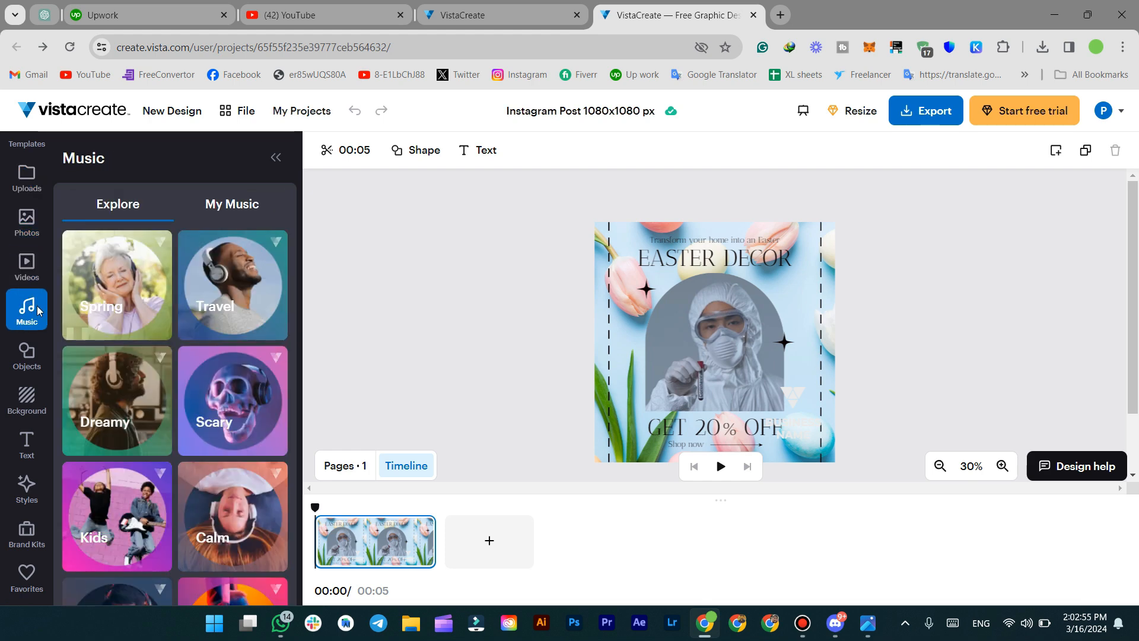
click(26, 226)
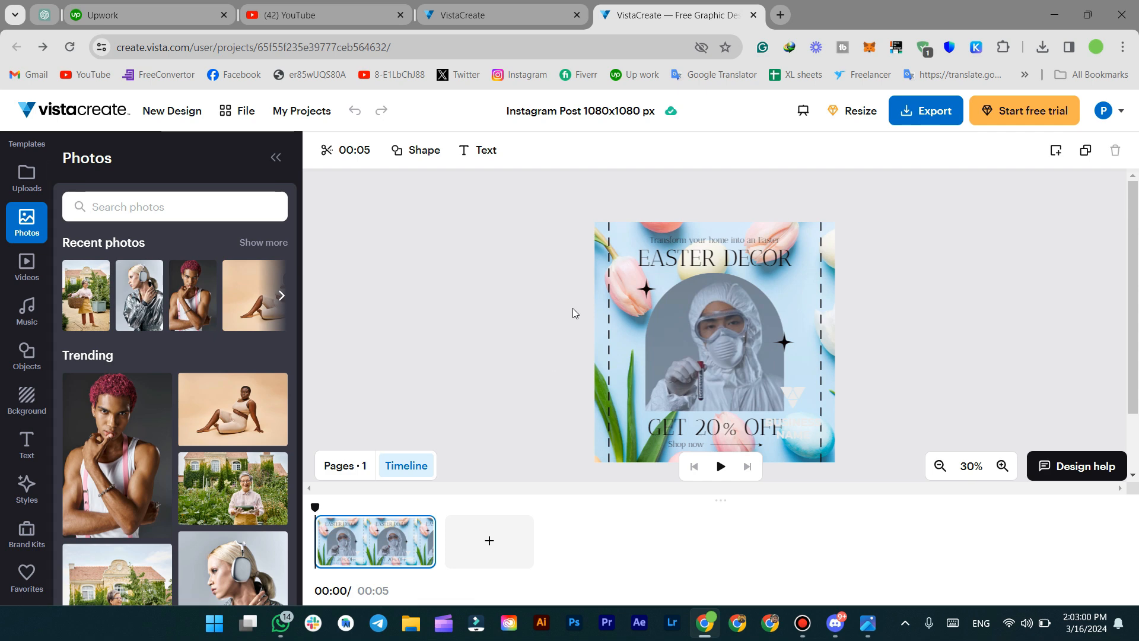
Step: Select the EASTER DECOR heading and the arched video frame in turn to view their editing options, and clear the selection
click(739, 261)
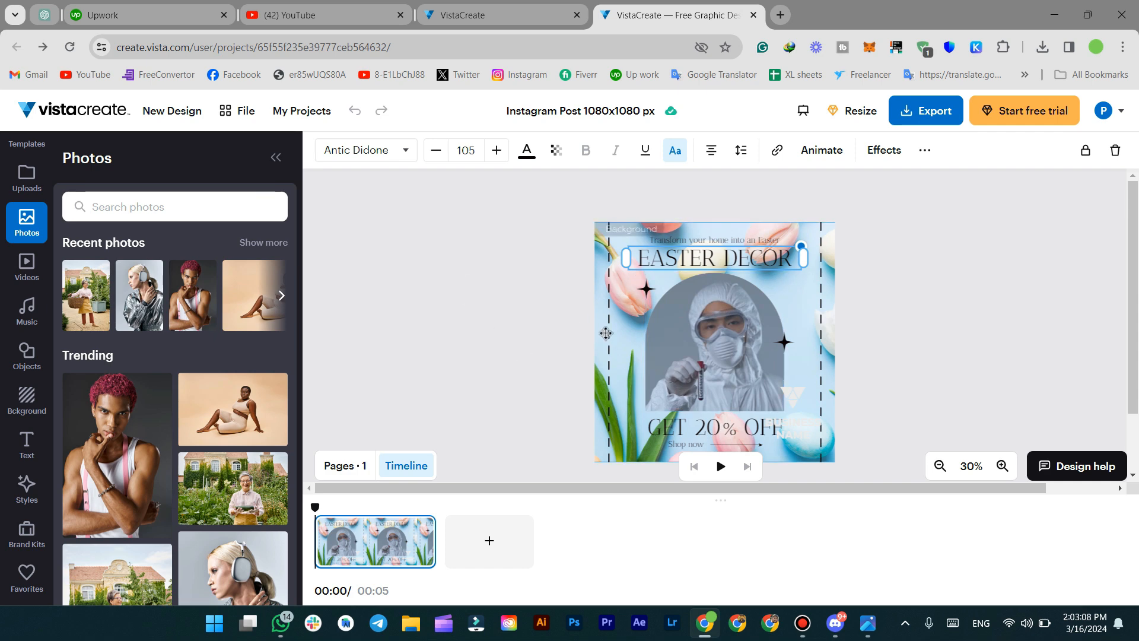
click(554, 263)
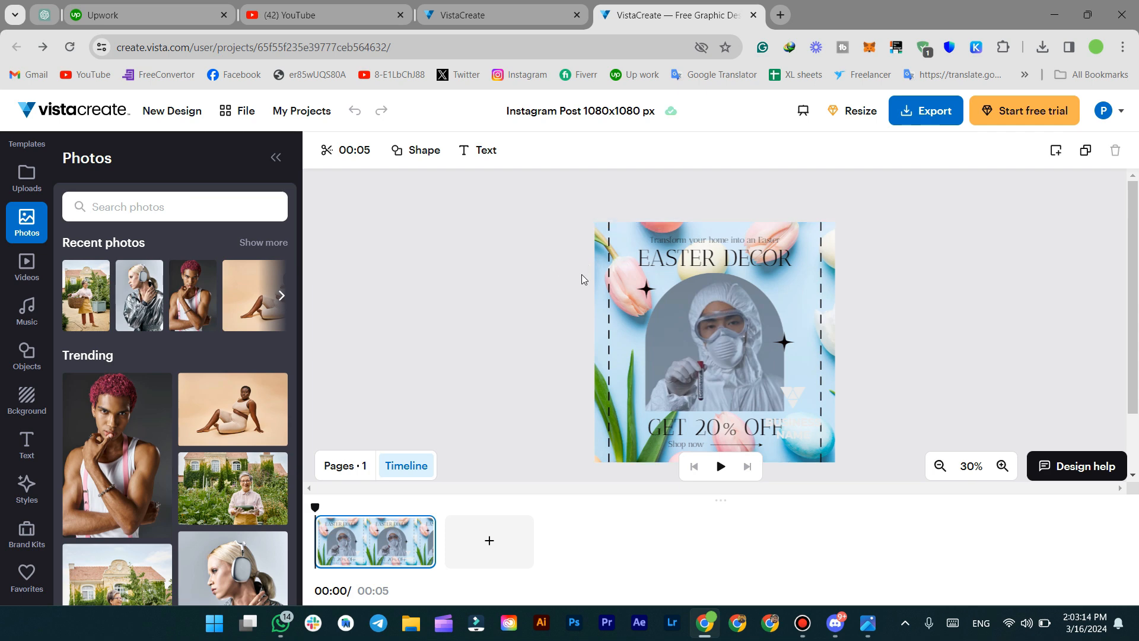
click(670, 256)
click(665, 350)
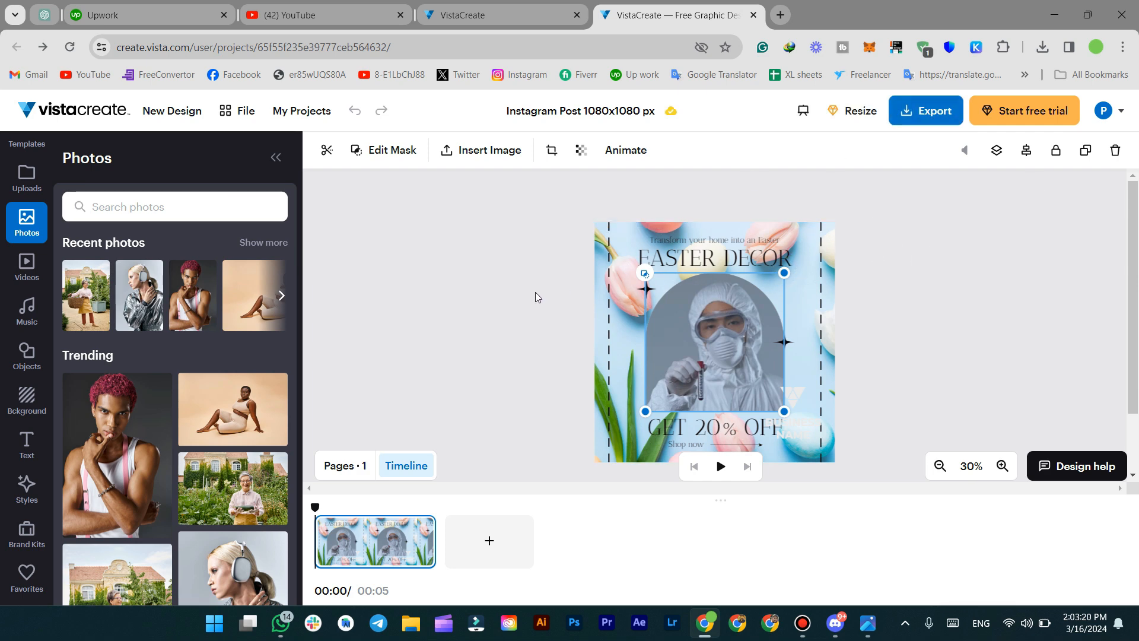
click(515, 265)
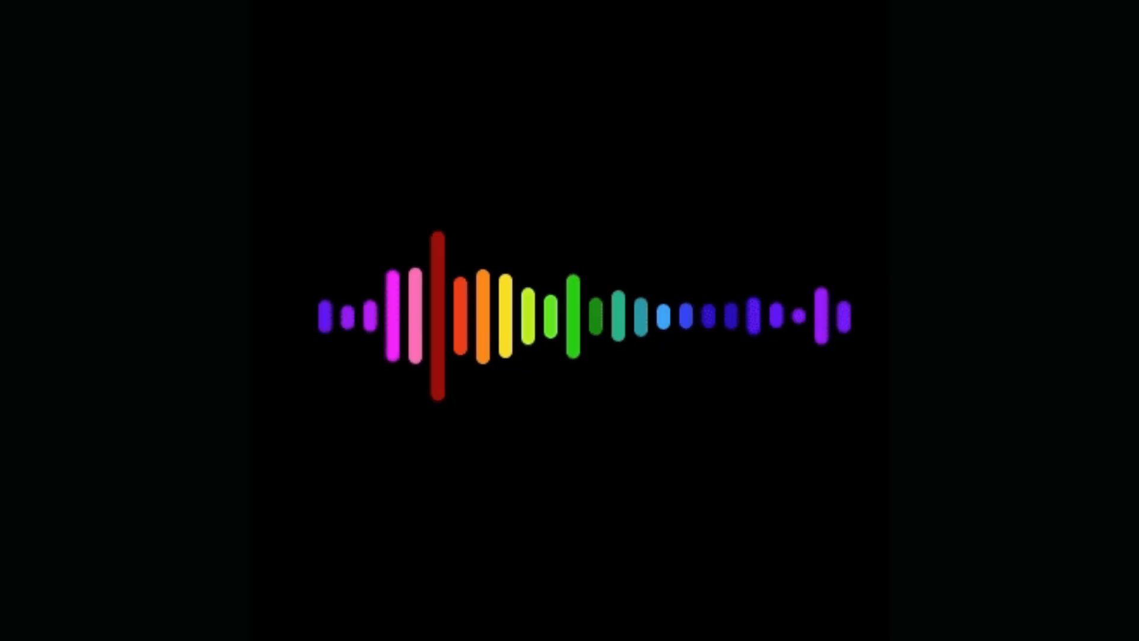